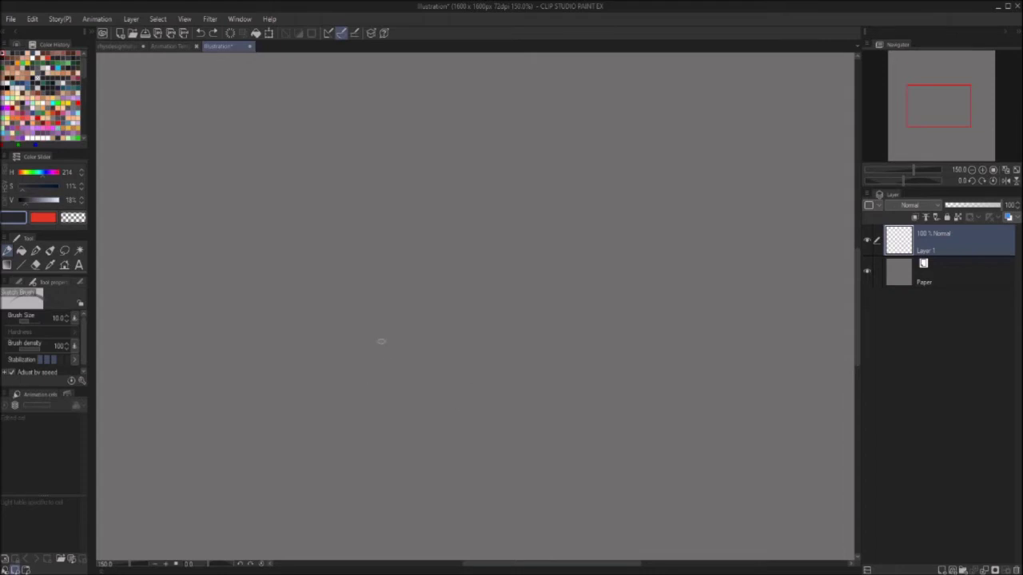
mouse_move(341, 319)
mouse_down()
mouse_move(507, 319)
mouse_move(445, 235)
mouse_move(423, 363)
mouse_up()
key(ctrl+z)
mouse_move(360, 317)
mouse_down()
mouse_move(514, 299)
mouse_move(360, 294)
mouse_move(484, 329)
mouse_up()
key(ctrl+z)
mouse_move(446, 250)
mouse_down()
mouse_move(434, 416)
mouse_move(510, 316)
mouse_up()
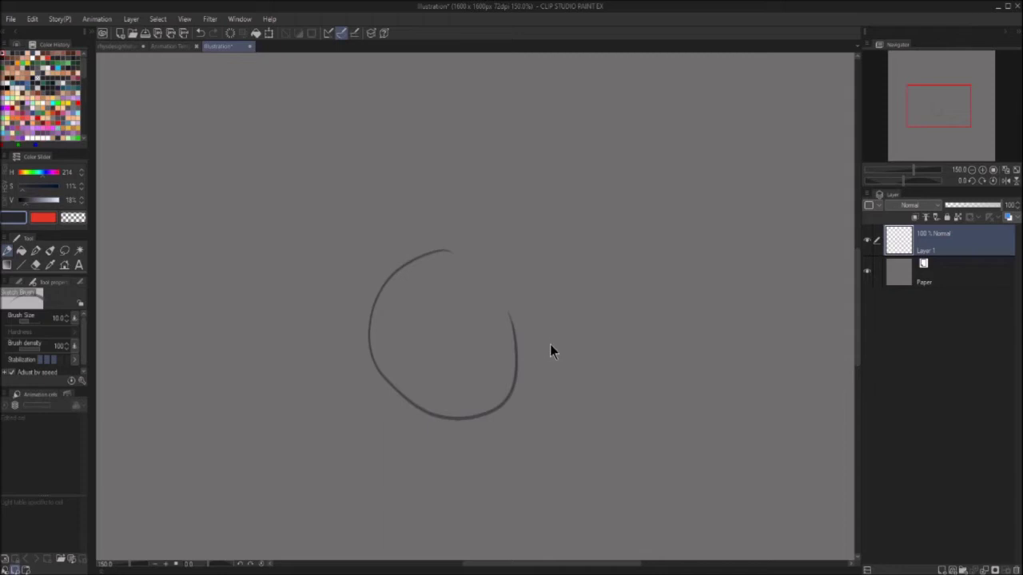
key(ctrl+z)
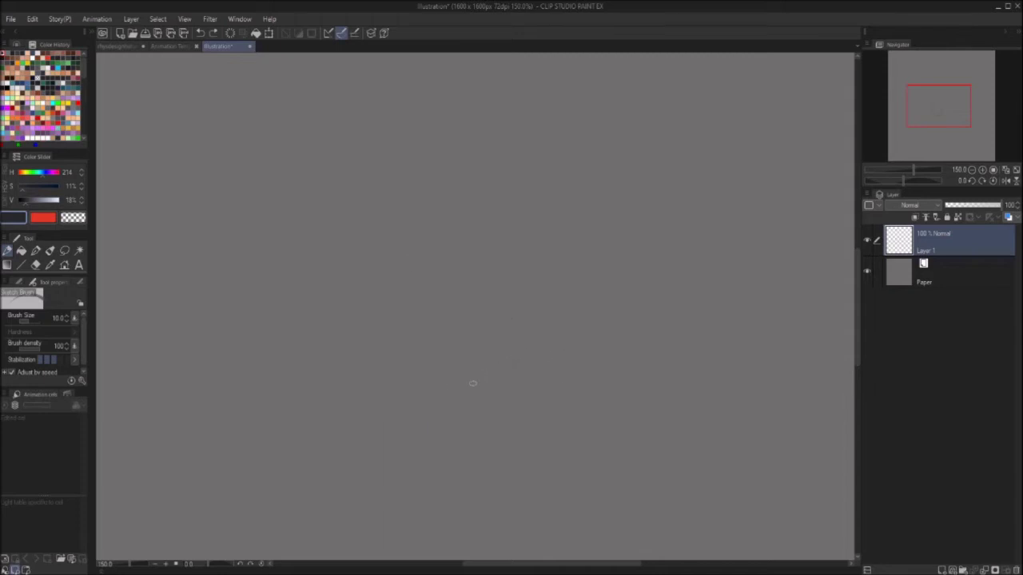
Step: Sketch a round head circle with overlapping strokes near the canvas centre, erasing the stray bulge on its right side
mouse_move(391, 365)
mouse_down()
mouse_move(434, 263)
mouse_move(561, 316)
mouse_move(469, 405)
mouse_move(418, 278)
mouse_move(537, 287)
mouse_move(470, 406)
mouse_move(452, 263)
mouse_move(534, 279)
mouse_move(458, 266)
mouse_move(406, 339)
mouse_move(481, 396)
mouse_up()
mouse_move(469, 249)
mouse_down()
mouse_move(492, 248)
mouse_move(529, 343)
mouse_up()
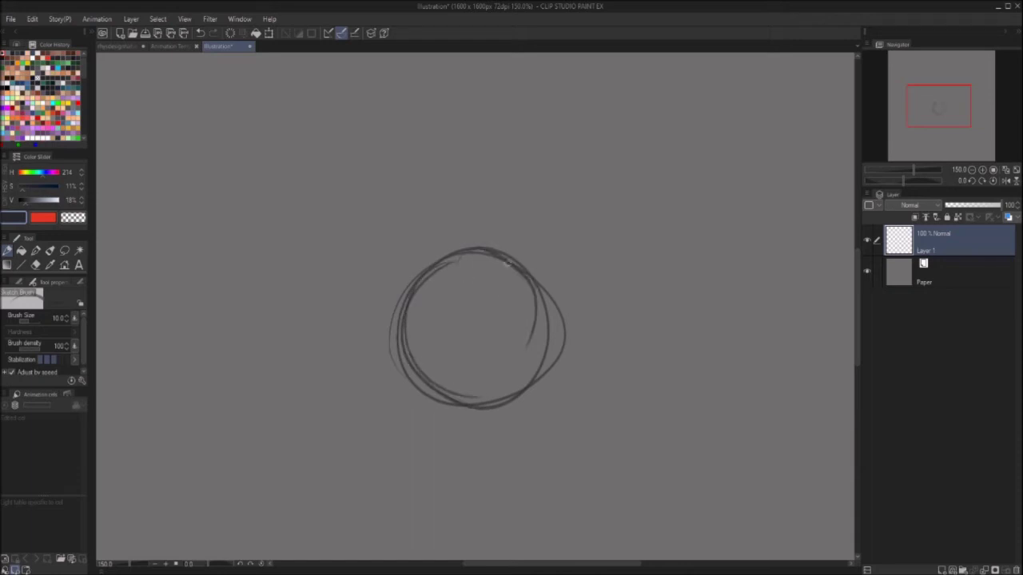
mouse_move(524, 269)
mouse_down()
mouse_move(535, 305)
mouse_move(492, 248)
mouse_move(497, 263)
mouse_move(517, 259)
mouse_move(436, 256)
mouse_up()
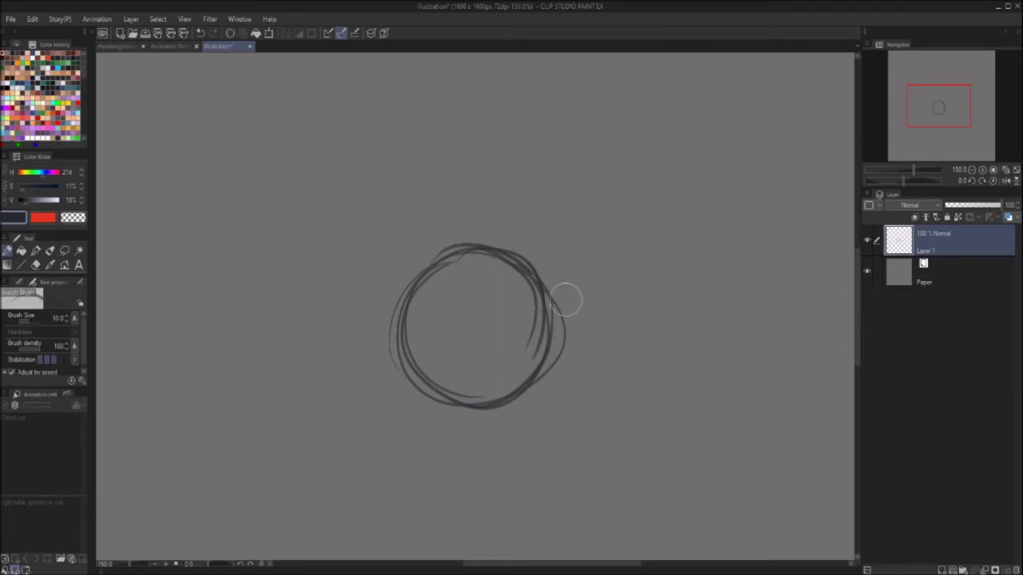
drag(567, 296, 558, 366)
drag(543, 286, 530, 367)
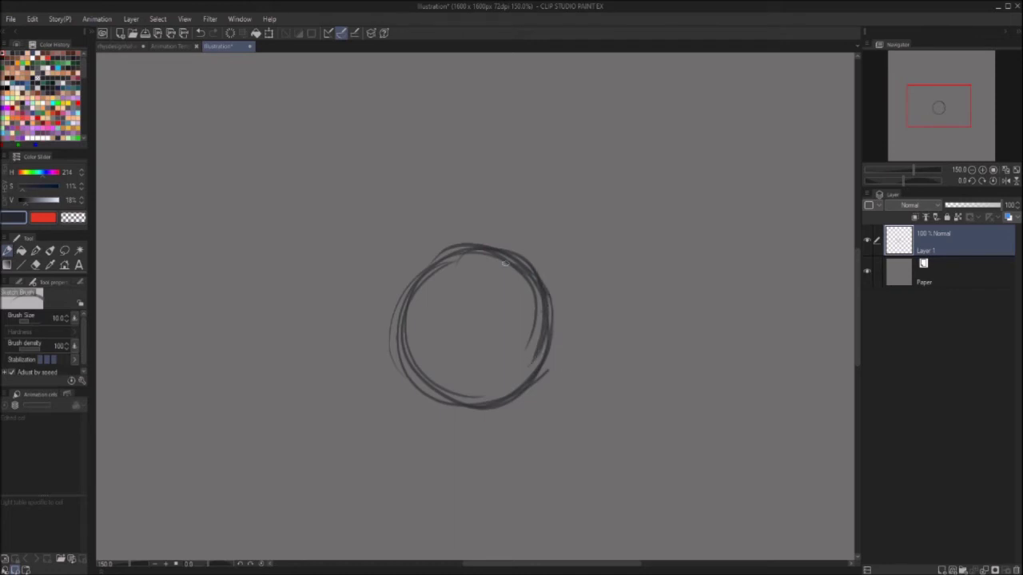
mouse_move(474, 249)
mouse_down()
mouse_move(402, 313)
mouse_move(400, 337)
mouse_move(467, 408)
mouse_move(539, 353)
mouse_up()
mouse_move(512, 386)
mouse_down()
mouse_move(544, 349)
mouse_move(452, 248)
mouse_move(417, 273)
mouse_up()
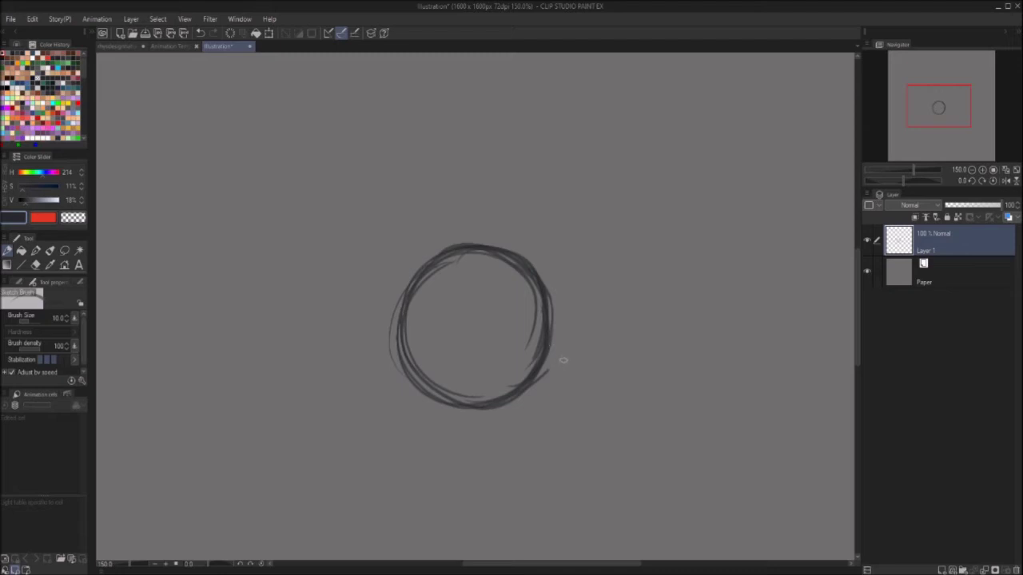
Step: Sketch a flat-bottomed, dome-shaped body to the lower right of the head and reinforce its outline
mouse_move(560, 365)
mouse_down()
mouse_move(639, 352)
mouse_move(670, 359)
mouse_up()
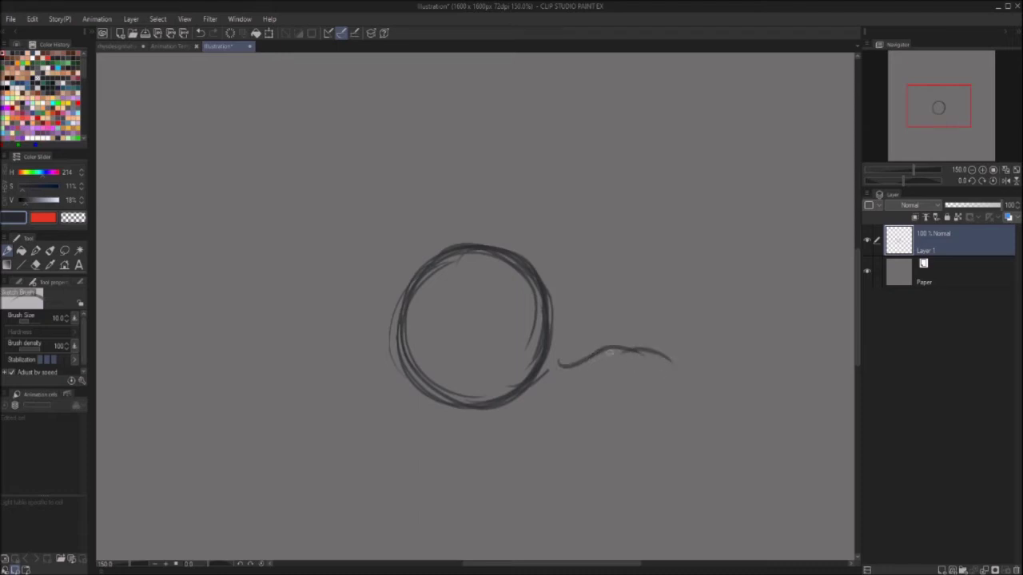
mouse_move(601, 357)
mouse_down()
mouse_move(696, 369)
mouse_move(691, 423)
mouse_up()
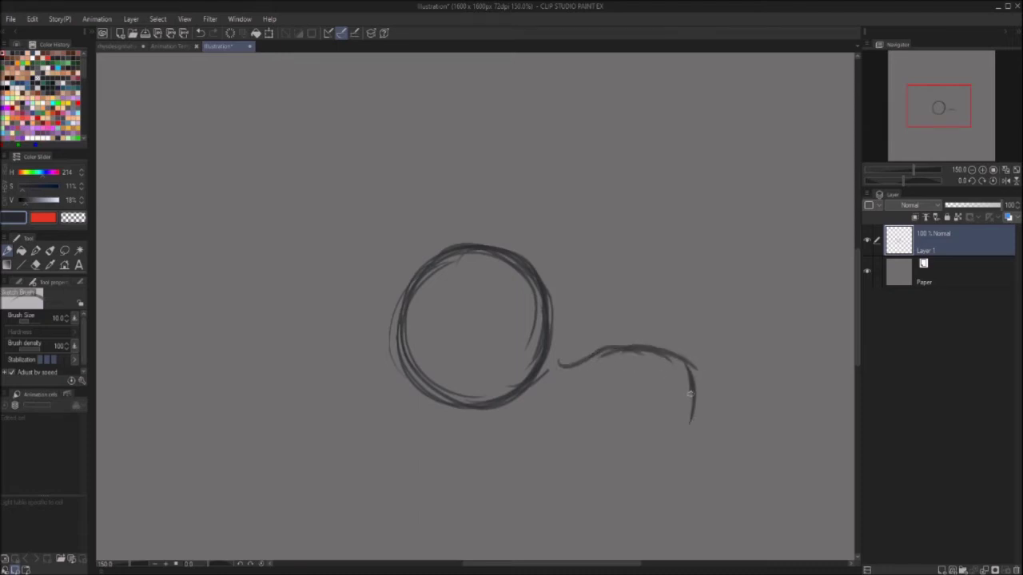
drag(597, 355, 568, 364)
mouse_move(563, 365)
mouse_down()
mouse_move(557, 417)
mouse_move(592, 419)
mouse_move(555, 396)
mouse_move(555, 428)
mouse_move(620, 436)
mouse_up()
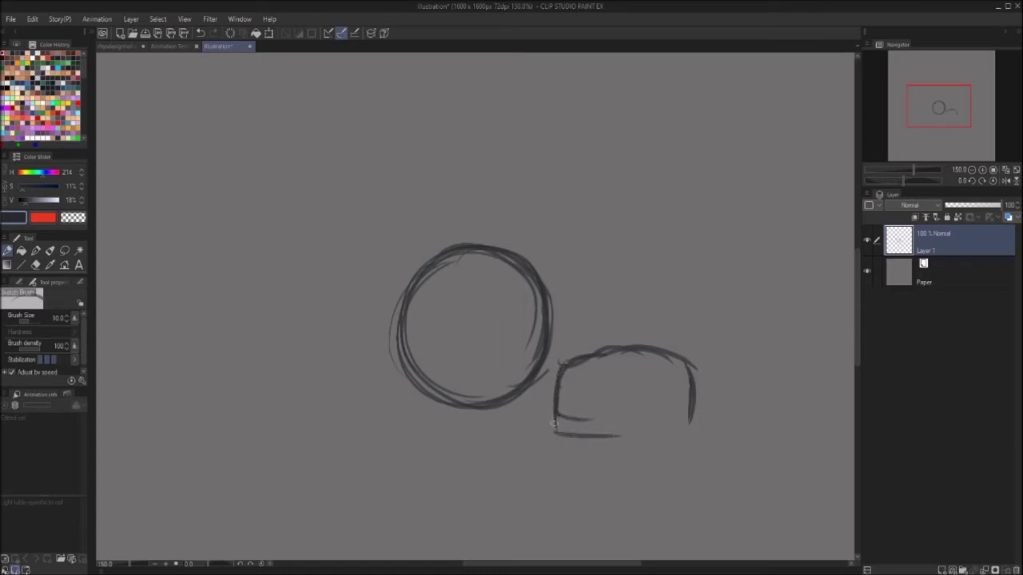
mouse_move(557, 424)
mouse_down()
mouse_move(641, 426)
mouse_move(578, 423)
mouse_move(628, 432)
mouse_move(672, 427)
mouse_move(581, 422)
mouse_move(696, 423)
mouse_move(570, 424)
mouse_move(676, 429)
mouse_up()
drag(569, 386, 553, 431)
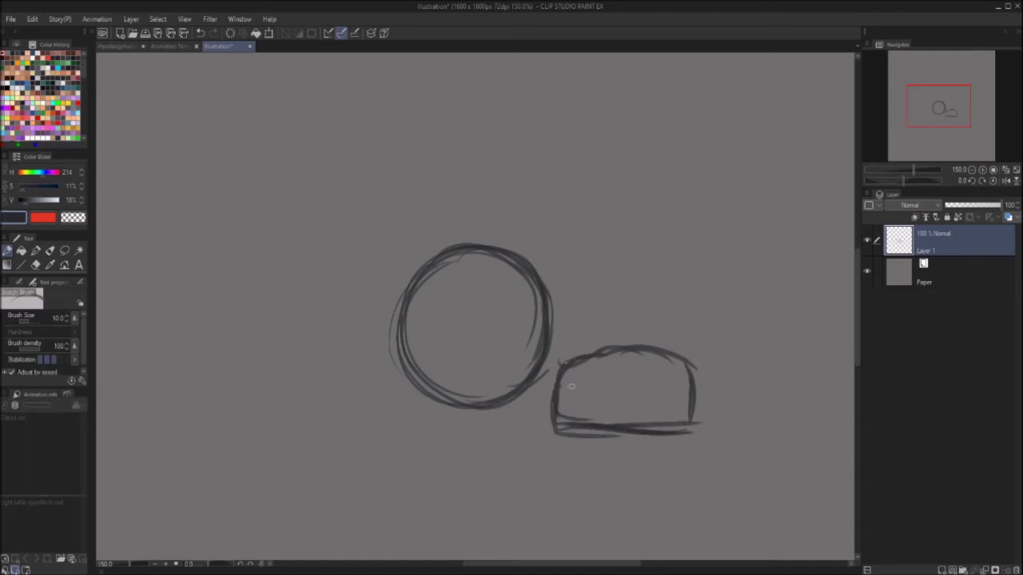
drag(577, 359, 565, 387)
mouse_move(575, 361)
mouse_down()
mouse_move(623, 350)
mouse_move(680, 359)
mouse_move(691, 434)
mouse_up()
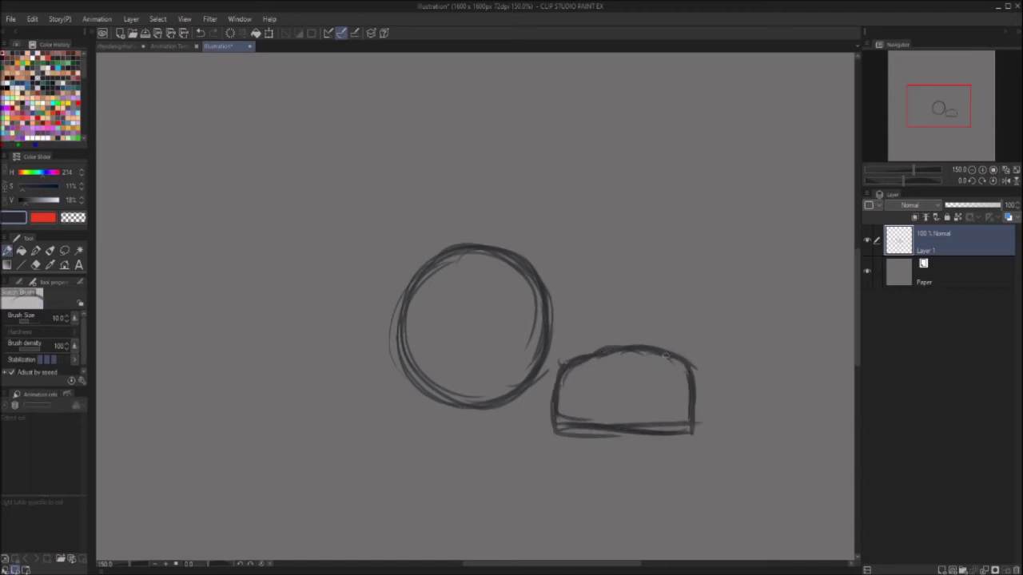
drag(668, 355, 580, 351)
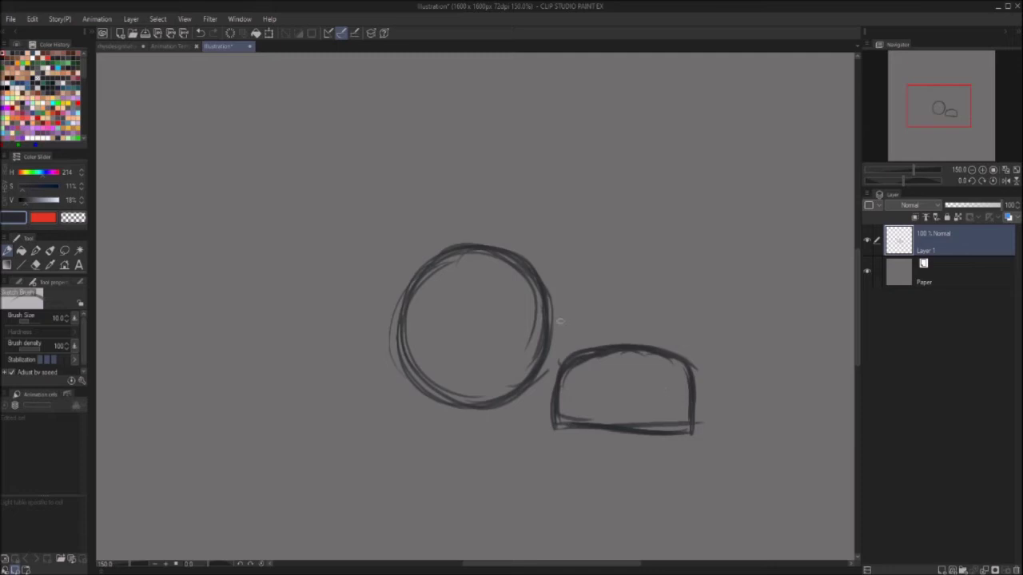
Step: Connect the head to the body with curved upper and lower neck lines, darkening the joins and body outline
drag(560, 362, 550, 296)
mouse_move(471, 405)
mouse_down()
mouse_move(520, 412)
mouse_move(495, 407)
mouse_move(557, 437)
mouse_move(626, 433)
mouse_up()
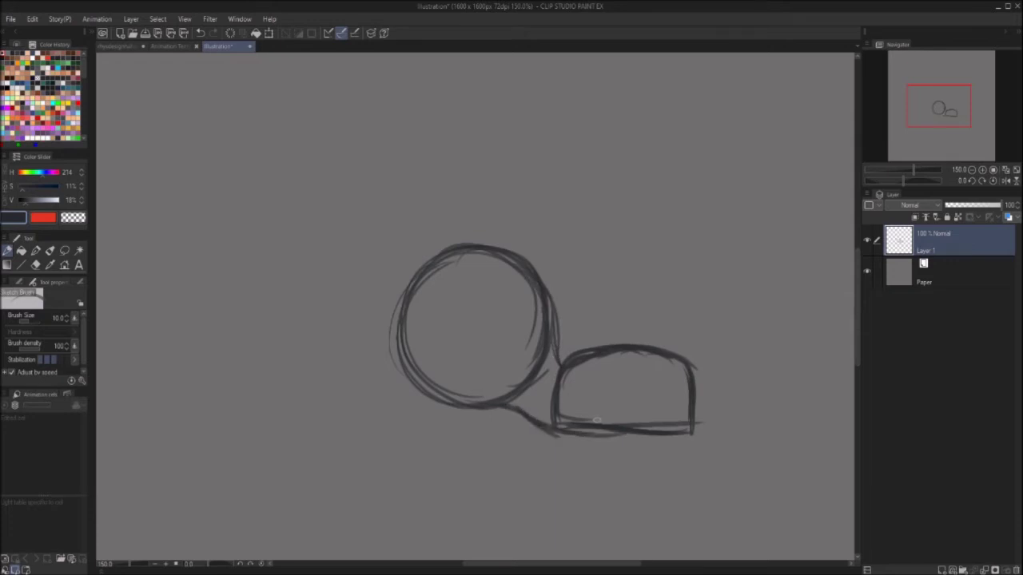
drag(554, 427, 660, 430)
mouse_move(532, 421)
mouse_down()
mouse_move(453, 394)
mouse_move(522, 416)
mouse_move(419, 379)
mouse_up()
drag(554, 314, 580, 371)
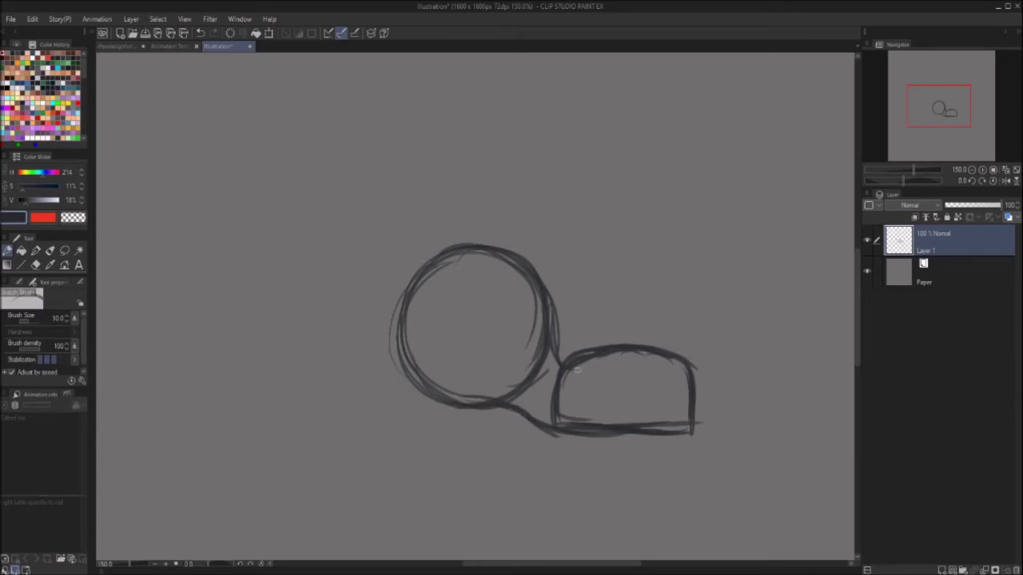
mouse_move(551, 333)
mouse_down()
mouse_move(562, 360)
mouse_move(592, 353)
mouse_up()
drag(657, 344, 703, 456)
Step: Sketch a tall pointed ear on the left side of the head, with an inner fold line
drag(642, 372, 695, 306)
mouse_move(684, 350)
mouse_down()
mouse_move(669, 400)
mouse_move(618, 344)
mouse_up()
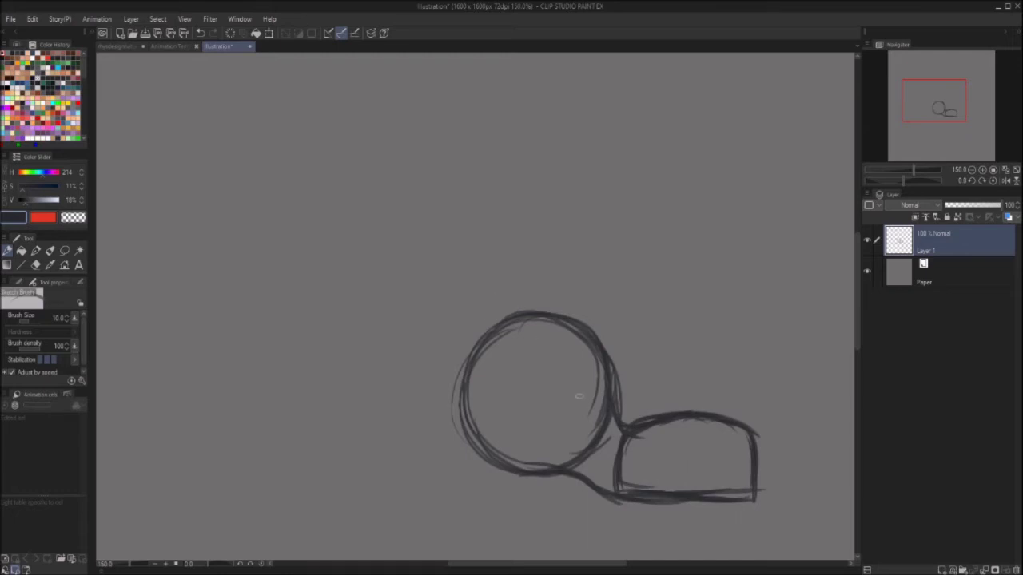
drag(519, 311, 489, 236)
mouse_move(502, 320)
mouse_down()
mouse_move(468, 200)
mouse_move(438, 345)
mouse_up()
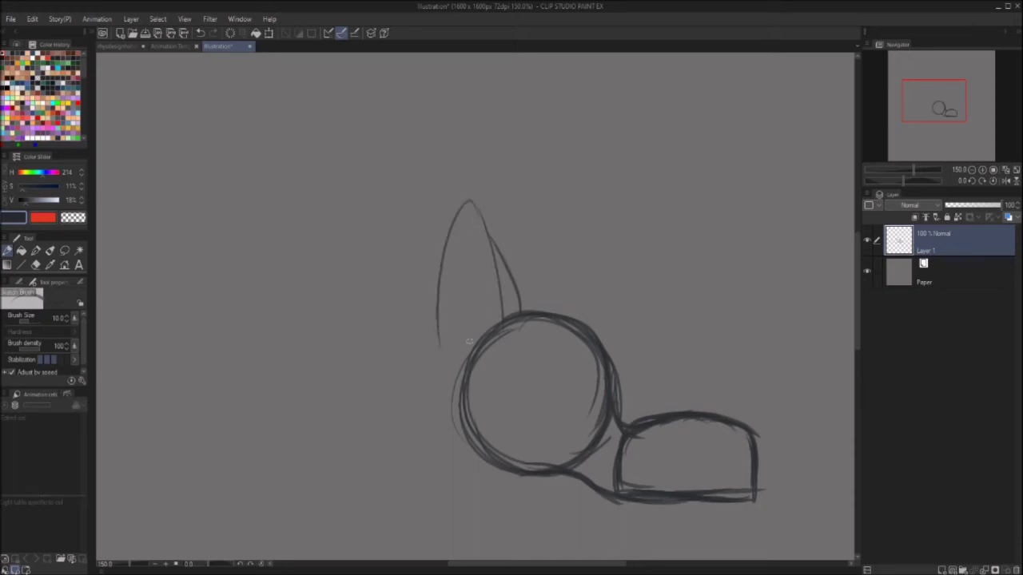
drag(439, 239, 445, 368)
drag(452, 222, 439, 353)
drag(438, 314, 460, 395)
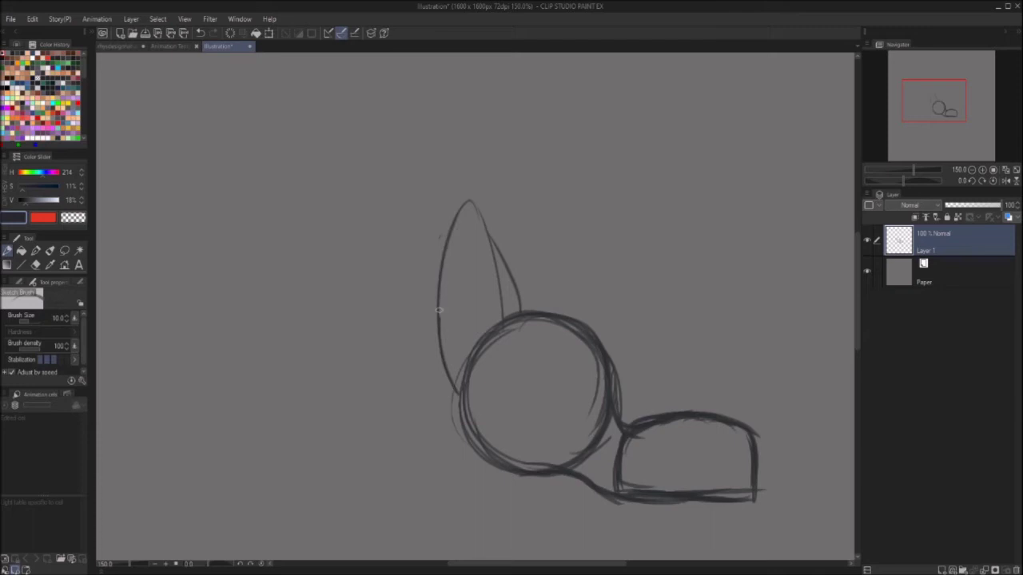
Step: Sketch a matching pointed ear on the right side of the head and add another inner line to the left ear
mouse_move(561, 312)
mouse_down()
mouse_move(620, 203)
mouse_move(620, 365)
mouse_move(639, 257)
mouse_up()
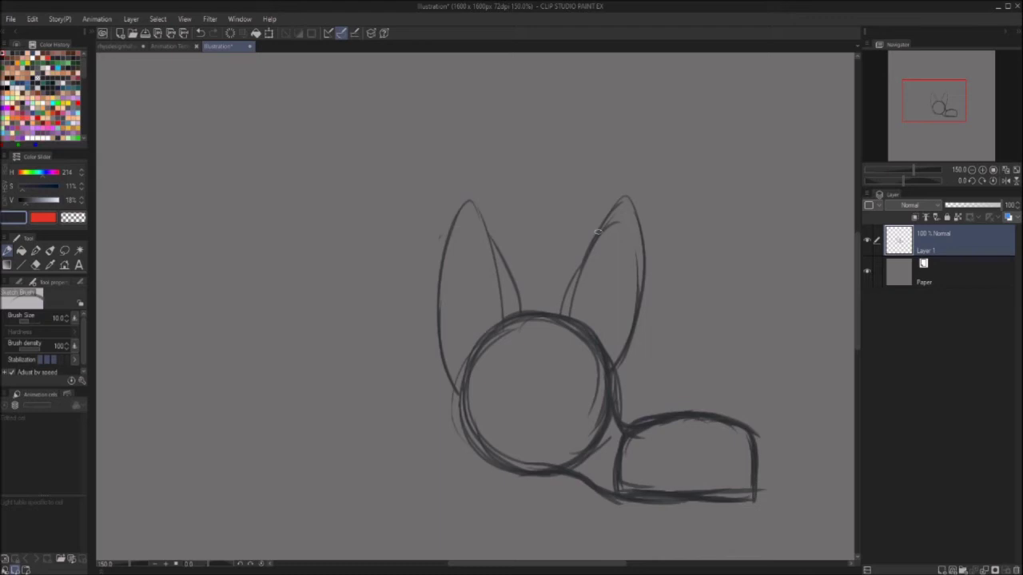
mouse_move(578, 318)
mouse_down()
mouse_move(628, 202)
mouse_move(600, 244)
mouse_up()
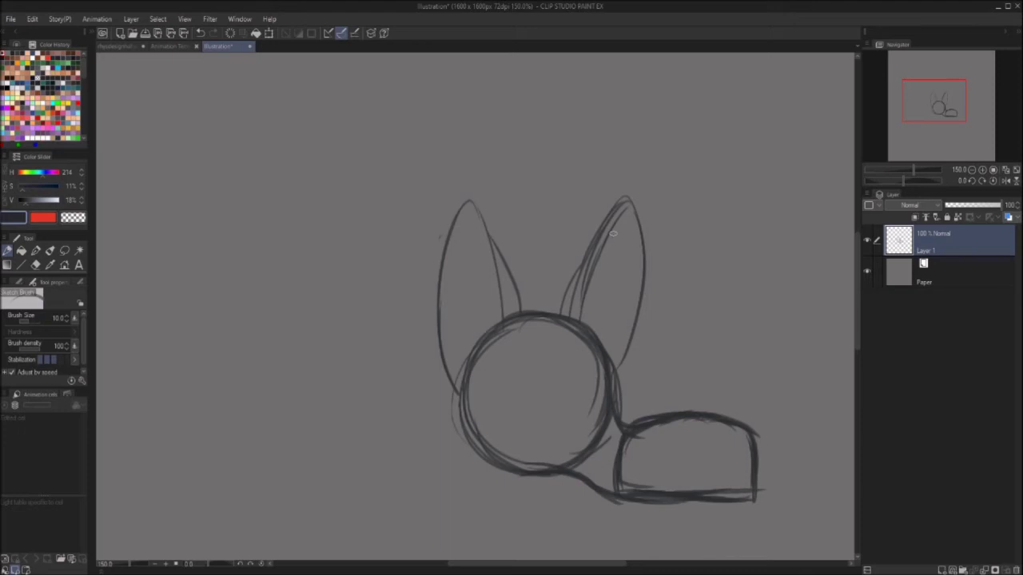
drag(613, 232, 631, 197)
drag(469, 203, 488, 331)
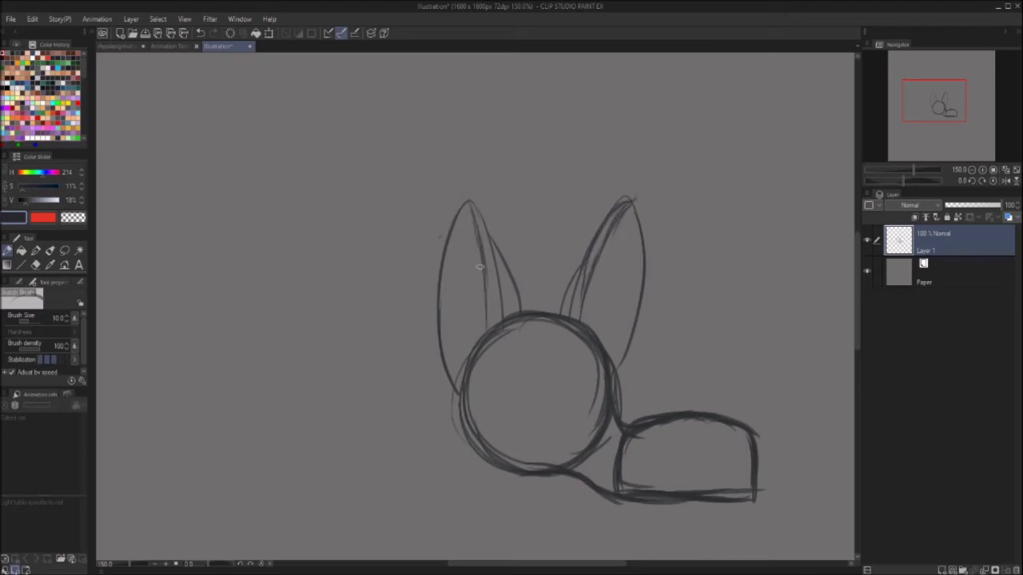
drag(480, 267, 484, 336)
Step: Draw two large oval eyes on the face and fill in dark irises with narrow slit-shaped light pupils
drag(584, 348, 548, 295)
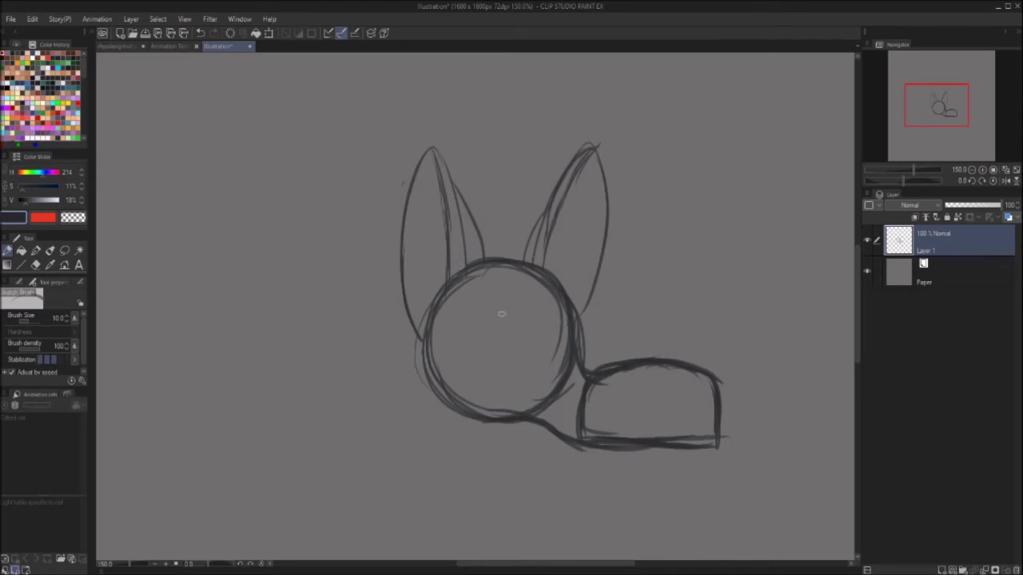
mouse_move(490, 315)
mouse_down()
mouse_move(546, 307)
mouse_move(484, 340)
mouse_up()
mouse_move(519, 290)
mouse_down()
mouse_move(552, 353)
mouse_move(490, 361)
mouse_move(547, 316)
mouse_up()
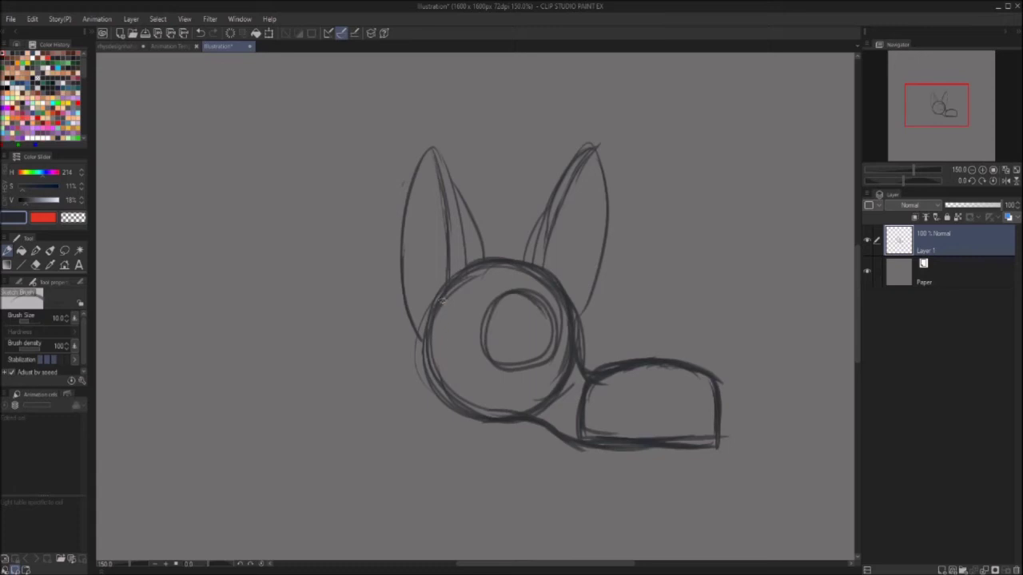
mouse_move(442, 304)
mouse_down()
mouse_move(468, 348)
mouse_move(437, 318)
mouse_move(469, 304)
mouse_move(462, 361)
mouse_move(445, 298)
mouse_move(474, 340)
mouse_move(439, 312)
mouse_up()
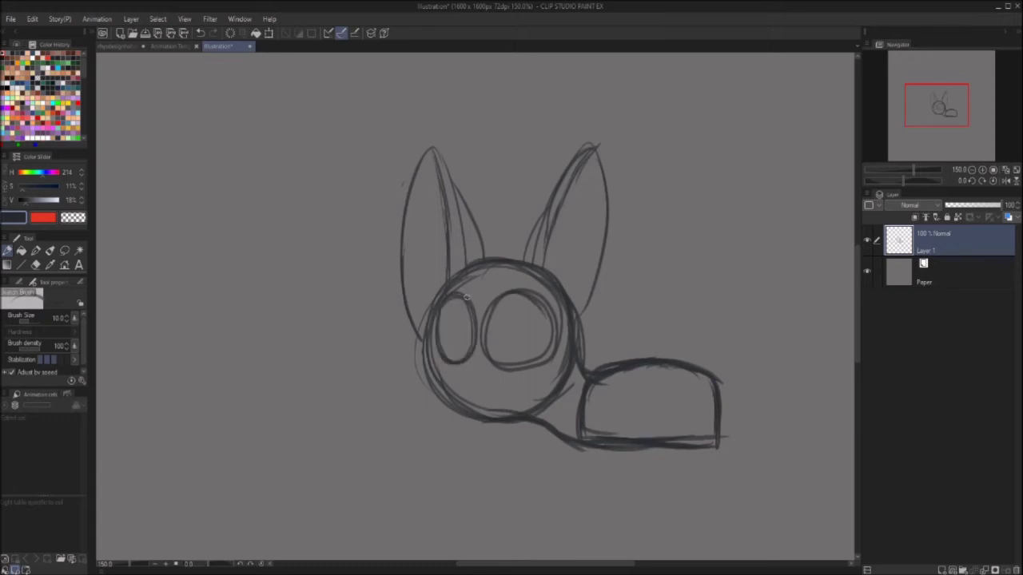
mouse_move(495, 344)
mouse_down()
mouse_move(531, 316)
mouse_move(491, 352)
mouse_move(504, 367)
mouse_move(533, 362)
mouse_move(499, 319)
mouse_move(536, 344)
mouse_move(495, 351)
mouse_move(513, 316)
mouse_move(495, 351)
mouse_move(524, 328)
mouse_move(511, 364)
mouse_move(503, 324)
mouse_move(505, 352)
mouse_move(531, 325)
mouse_move(526, 333)
mouse_up()
mouse_move(443, 344)
mouse_down()
mouse_move(464, 315)
mouse_move(457, 357)
mouse_move(449, 311)
mouse_move(472, 347)
mouse_move(442, 327)
mouse_move(472, 338)
mouse_move(447, 326)
mouse_move(462, 357)
mouse_move(459, 325)
mouse_move(449, 354)
mouse_move(461, 335)
mouse_move(450, 324)
mouse_move(456, 354)
mouse_move(463, 341)
mouse_move(452, 334)
mouse_move(458, 351)
mouse_move(450, 320)
mouse_up()
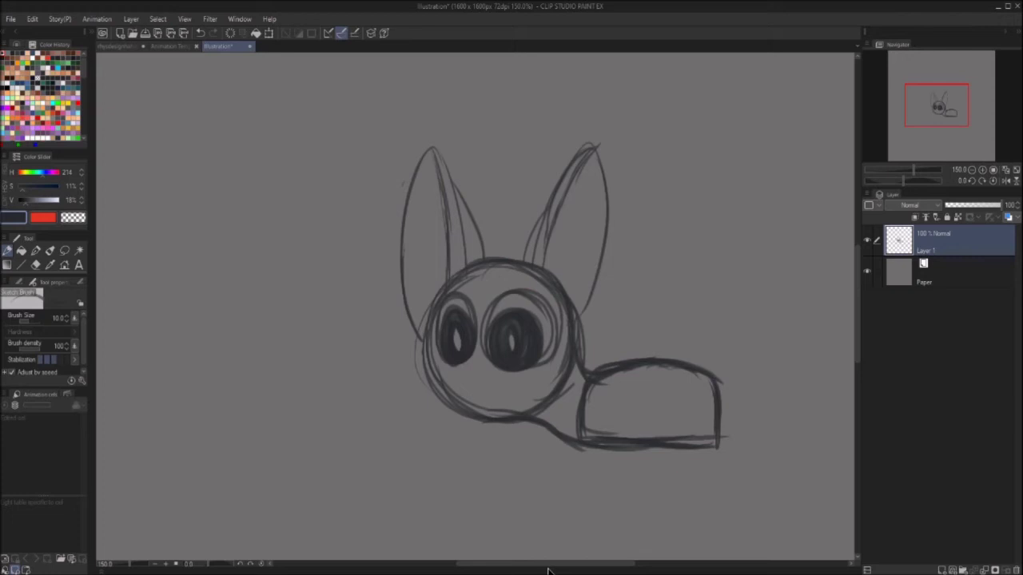
Step: Draw a wide grinning mouth with jagged pointed teeth below the eyes and a small zigzag hair tuft on the forehead
mouse_move(452, 373)
mouse_down()
mouse_move(517, 377)
mouse_move(461, 377)
mouse_move(508, 387)
mouse_move(466, 387)
mouse_move(499, 379)
mouse_move(447, 372)
mouse_move(492, 409)
mouse_move(445, 372)
mouse_move(461, 373)
mouse_move(444, 374)
mouse_move(472, 397)
mouse_move(535, 383)
mouse_up()
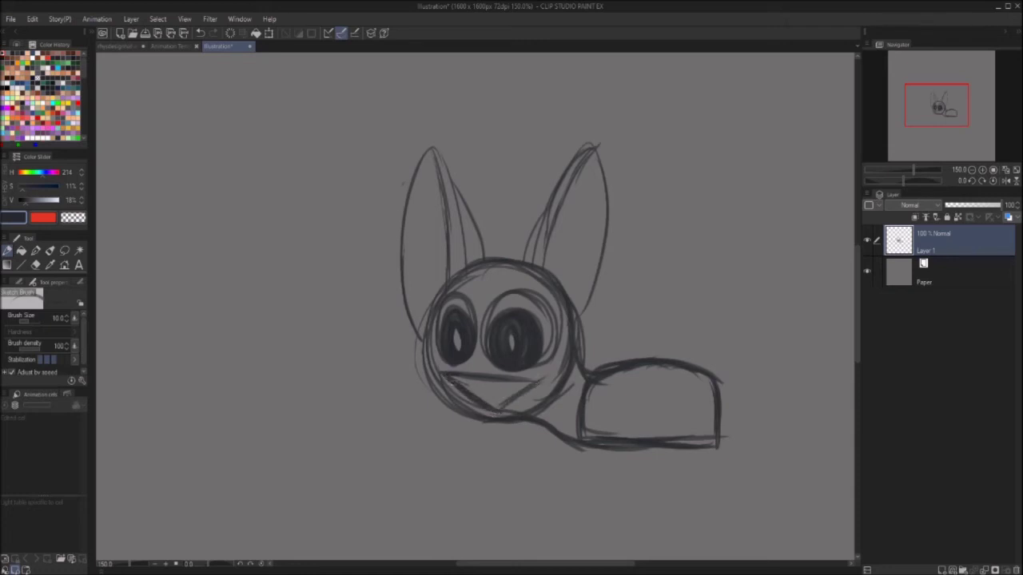
mouse_move(452, 379)
mouse_down()
mouse_move(464, 392)
mouse_move(469, 376)
mouse_move(478, 404)
mouse_move(483, 381)
mouse_move(489, 401)
mouse_move(498, 382)
mouse_move(507, 401)
mouse_move(517, 375)
mouse_move(523, 396)
mouse_move(550, 361)
mouse_move(552, 381)
mouse_move(523, 398)
mouse_move(538, 386)
mouse_up()
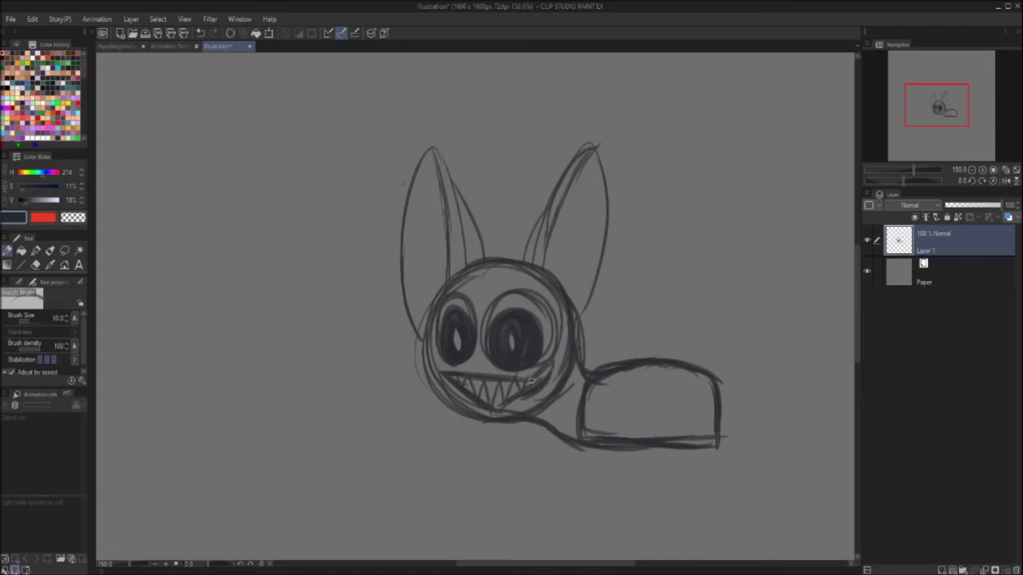
mouse_move(446, 371)
mouse_down()
mouse_move(436, 355)
mouse_move(454, 386)
mouse_up()
mouse_move(445, 374)
mouse_down()
mouse_move(483, 409)
mouse_move(457, 390)
mouse_move(511, 407)
mouse_move(547, 390)
mouse_move(559, 372)
mouse_move(506, 293)
mouse_up()
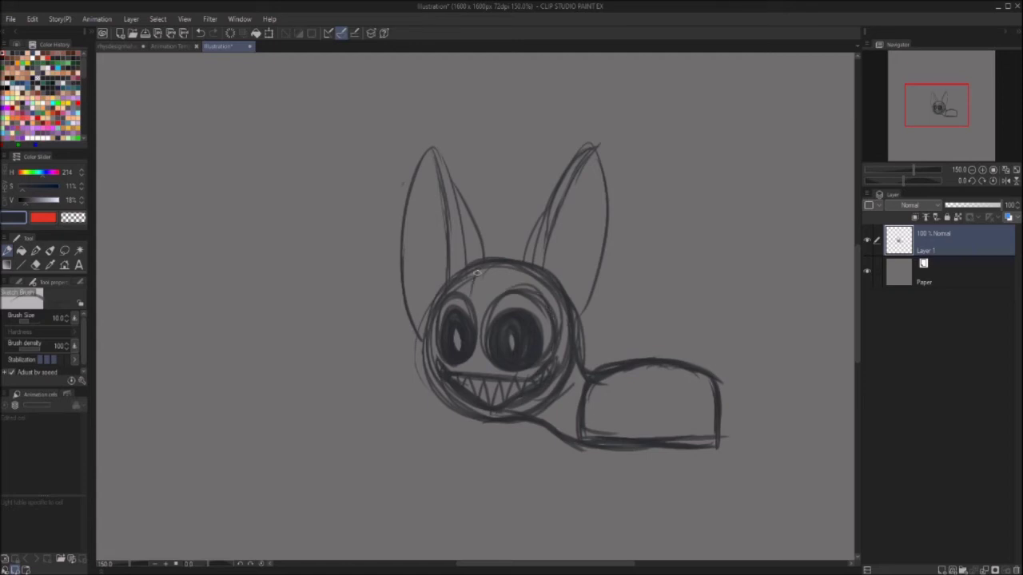
mouse_move(476, 273)
mouse_down()
mouse_move(481, 286)
mouse_move(489, 271)
mouse_up()
Step: Sketch the near front leg from the body's front, bending at the elbow and angling forward to the wrist
mouse_move(735, 456)
mouse_down()
mouse_move(696, 408)
mouse_move(663, 404)
mouse_up()
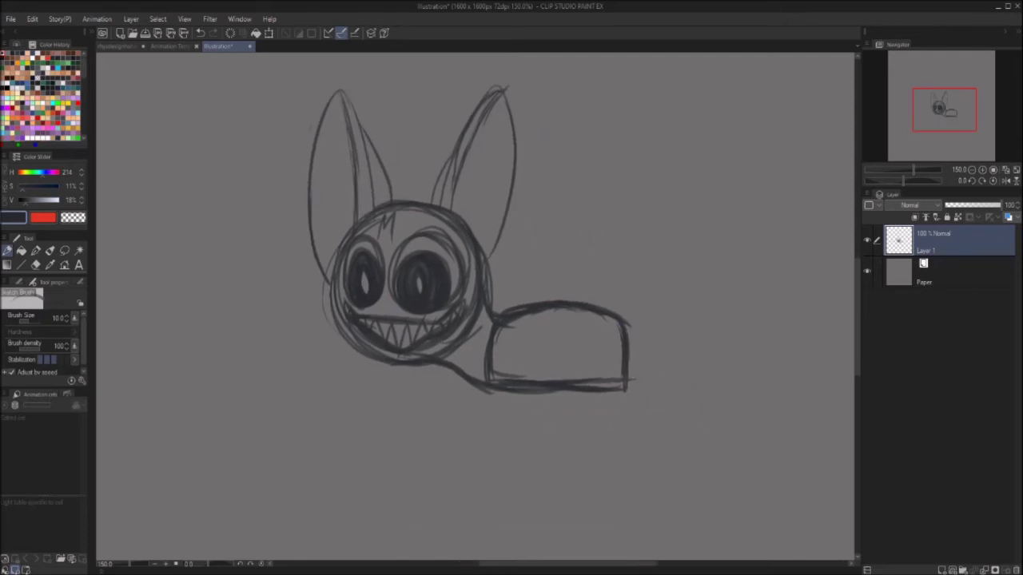
click(413, 455)
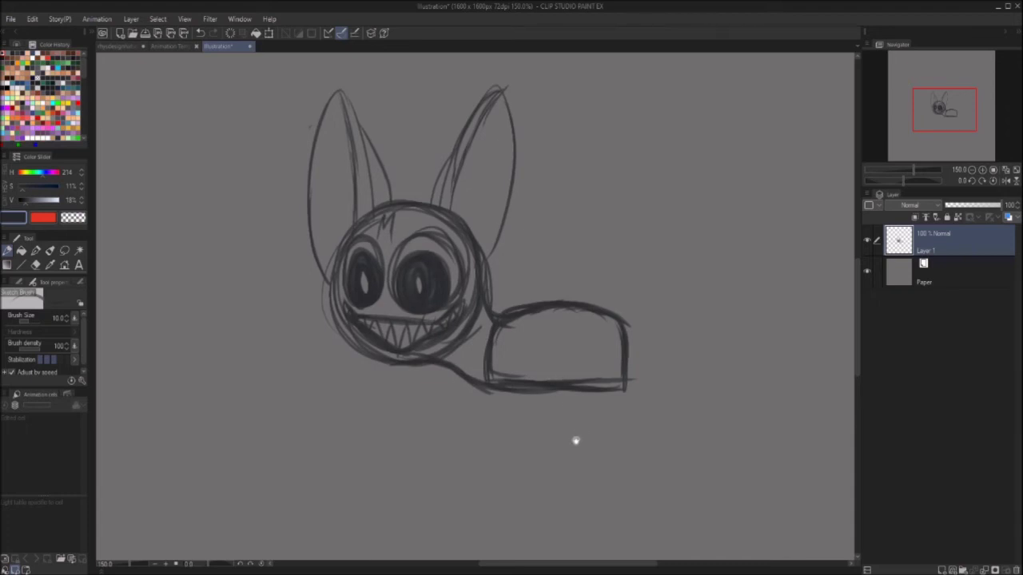
drag(575, 440, 552, 413)
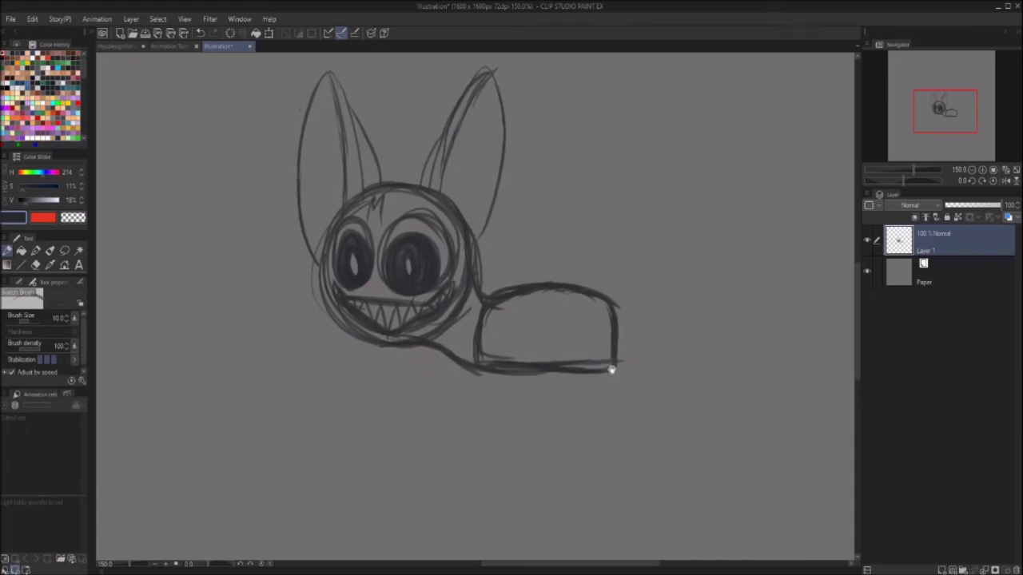
drag(574, 359, 628, 354)
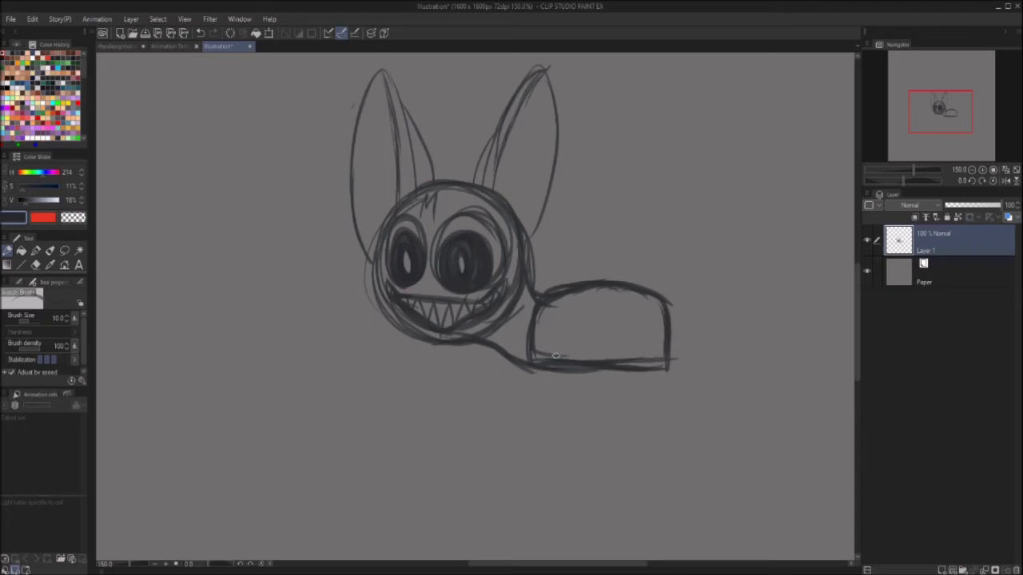
drag(545, 321, 568, 409)
drag(570, 317, 587, 393)
mouse_move(584, 318)
mouse_down()
mouse_move(585, 409)
mouse_move(520, 471)
mouse_up()
drag(584, 404, 538, 483)
drag(584, 405, 529, 479)
Step: Draw long, curved clawed fingers at the end of the near front leg and darken the forearm
mouse_move(581, 410)
mouse_down()
mouse_move(522, 459)
mouse_move(472, 446)
mouse_move(449, 468)
mouse_move(472, 457)
mouse_move(515, 471)
mouse_move(522, 461)
mouse_move(479, 483)
mouse_move(490, 469)
mouse_move(474, 502)
mouse_move(481, 476)
mouse_move(468, 514)
mouse_up()
mouse_move(494, 483)
mouse_down()
mouse_move(469, 521)
mouse_move(537, 475)
mouse_move(521, 464)
mouse_move(505, 526)
mouse_up()
mouse_move(527, 487)
mouse_down()
mouse_move(508, 522)
mouse_move(581, 404)
mouse_up()
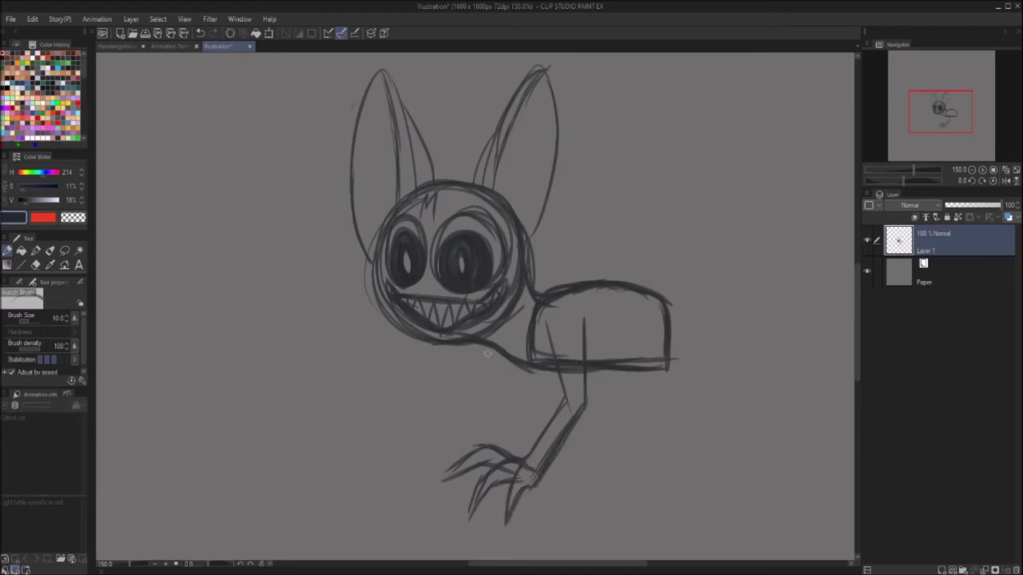
drag(486, 349, 440, 380)
drag(484, 350, 430, 391)
drag(524, 359, 483, 379)
key(ctrl+z)
key(ctrl+z)
key(ctrl+z)
Step: Sketch the raised far front leg below the neck, with a bent elbow and a forearm reaching forward under the head
drag(551, 366, 481, 400)
drag(500, 355, 470, 387)
key(ctrl+z)
key(ctrl+z)
drag(512, 357, 481, 383)
mouse_move(507, 360)
mouse_down()
mouse_move(477, 380)
mouse_move(506, 362)
mouse_move(476, 384)
mouse_move(492, 395)
mouse_move(427, 384)
mouse_move(452, 395)
mouse_move(419, 377)
mouse_move(443, 358)
mouse_move(474, 379)
mouse_move(420, 365)
mouse_move(475, 377)
mouse_move(417, 361)
mouse_up()
key(ctrl+z)
key(ctrl+z)
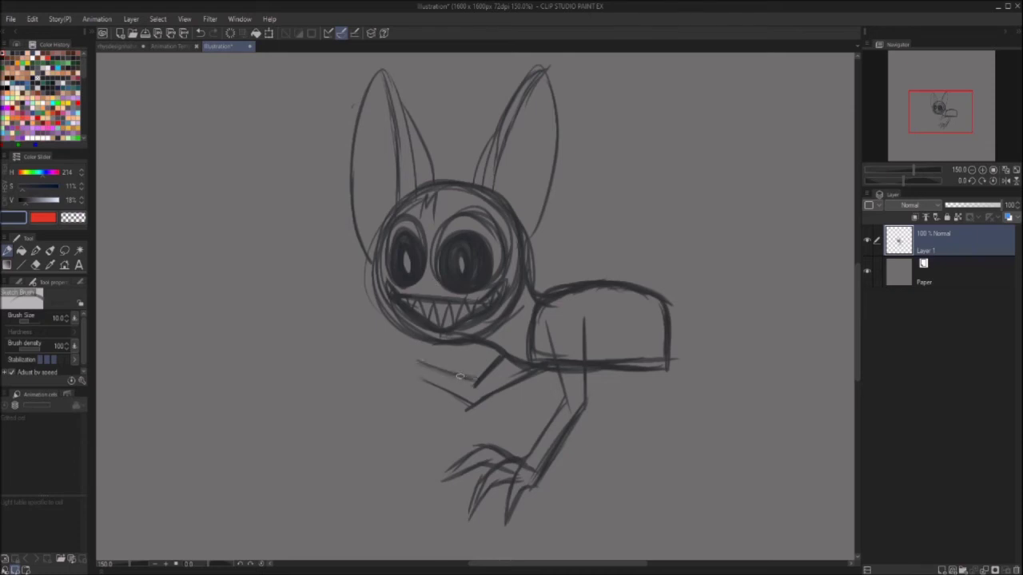
mouse_move(475, 380)
mouse_down()
mouse_move(410, 355)
mouse_move(431, 384)
mouse_move(469, 406)
mouse_up()
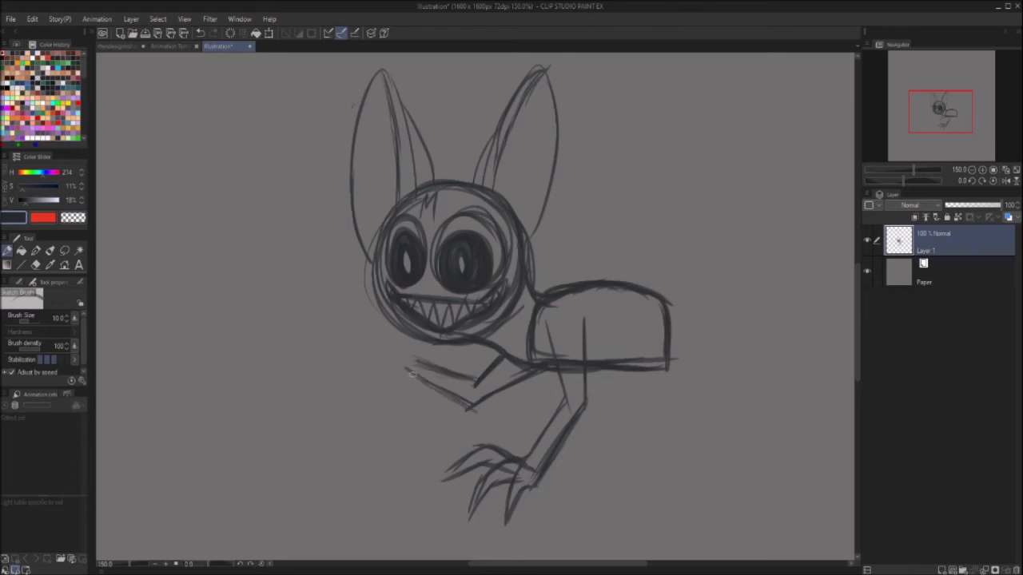
Step: Draw a drooping paw with long curved claws at the end of the raised far front leg
mouse_move(409, 372)
mouse_down()
mouse_move(468, 405)
mouse_move(412, 374)
mouse_up()
key(ctrl+z)
mouse_move(472, 404)
mouse_down()
mouse_move(409, 375)
mouse_move(446, 371)
mouse_move(417, 357)
mouse_move(388, 369)
mouse_move(376, 396)
mouse_move(375, 417)
mouse_move(392, 383)
mouse_move(414, 372)
mouse_move(395, 410)
mouse_move(401, 421)
mouse_up()
key(ctrl+z)
mouse_move(402, 421)
mouse_down()
mouse_move(417, 357)
mouse_move(379, 371)
mouse_move(389, 357)
mouse_move(402, 361)
mouse_move(364, 374)
mouse_move(384, 369)
mouse_move(355, 398)
mouse_move(382, 381)
mouse_up()
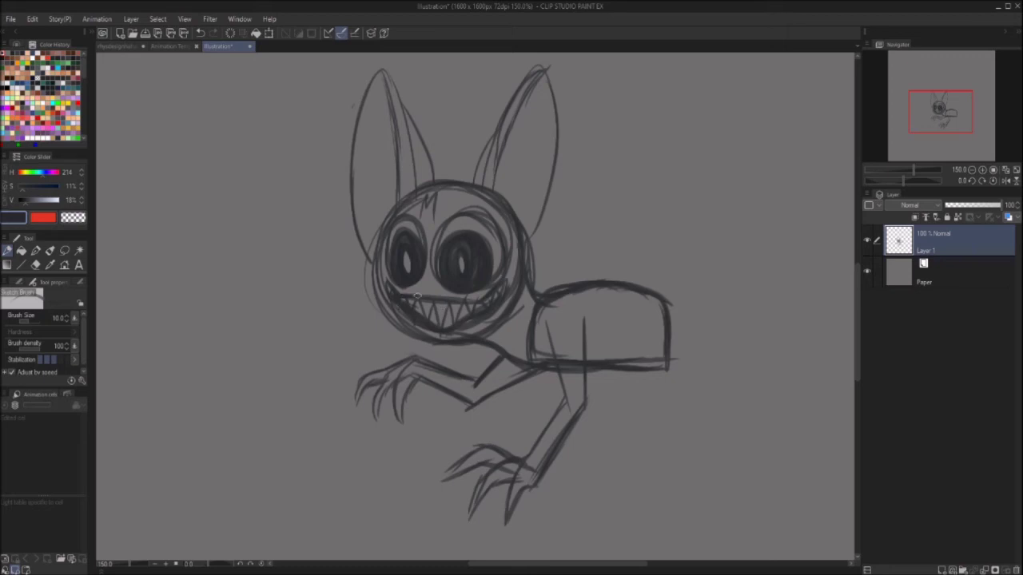
Step: Sketch the outer edge of the near hind leg, starting on the rear of the body and curving down behind it
mouse_move(438, 329)
mouse_down()
mouse_move(448, 303)
mouse_move(457, 312)
mouse_move(476, 305)
mouse_up()
drag(407, 252, 413, 272)
drag(743, 436, 649, 482)
mouse_move(550, 337)
mouse_down()
mouse_move(579, 342)
mouse_move(587, 404)
mouse_move(582, 415)
mouse_move(546, 413)
mouse_move(617, 348)
mouse_up()
mouse_move(550, 318)
mouse_down()
mouse_move(615, 285)
mouse_move(637, 388)
mouse_up()
drag(629, 342, 643, 451)
drag(620, 305, 636, 479)
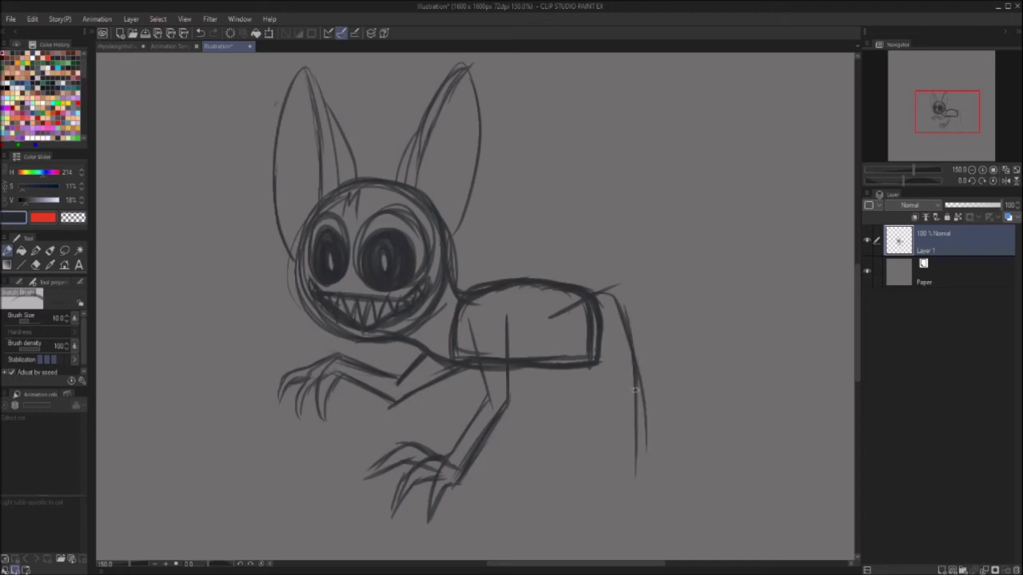
Step: Add the inner edge of the near hind leg and taper both edges into a sharp, footless point
drag(630, 359, 642, 481)
mouse_move(566, 340)
mouse_down()
mouse_move(590, 328)
mouse_move(617, 392)
mouse_up()
drag(596, 333, 624, 432)
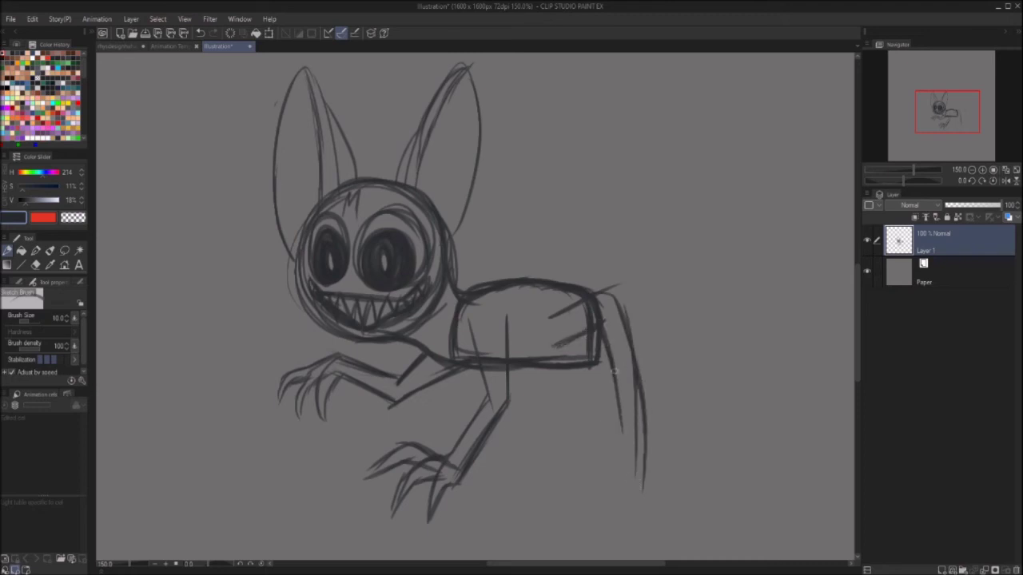
drag(612, 366, 628, 469)
drag(621, 417, 629, 476)
drag(640, 417, 633, 486)
mouse_move(637, 378)
mouse_down()
mouse_move(631, 489)
mouse_move(648, 403)
mouse_move(652, 430)
mouse_move(632, 480)
mouse_up()
mouse_move(637, 403)
mouse_down()
mouse_move(632, 484)
mouse_move(631, 362)
mouse_up()
Step: Thicken the top of the near hind leg, erase its outer edge and redraw it as a smoother curve
mouse_move(555, 317)
mouse_down()
mouse_move(610, 281)
mouse_move(626, 333)
mouse_up()
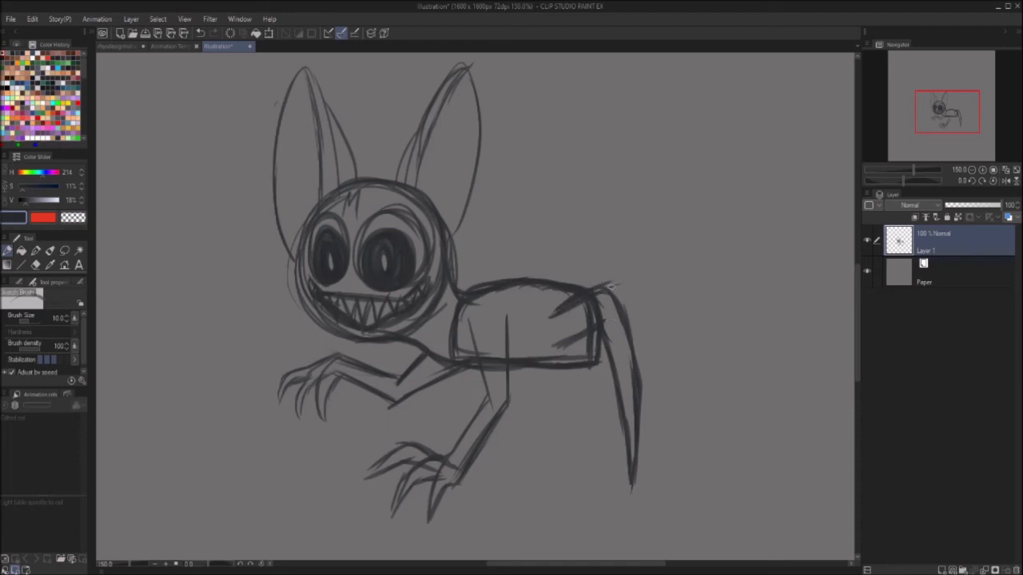
mouse_move(601, 286)
mouse_down()
mouse_move(628, 325)
mouse_move(640, 423)
mouse_up()
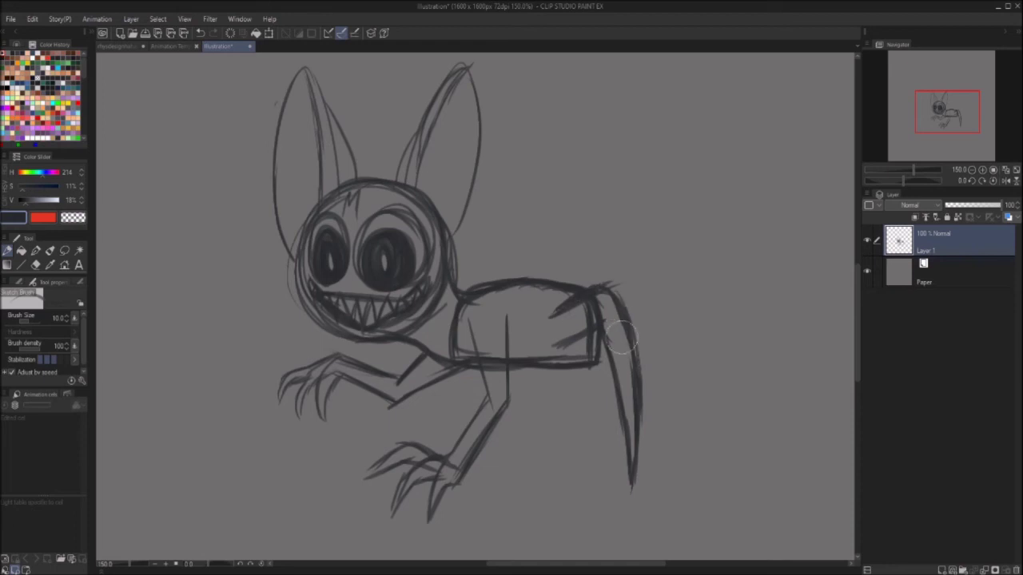
drag(627, 304, 648, 416)
drag(612, 294, 644, 412)
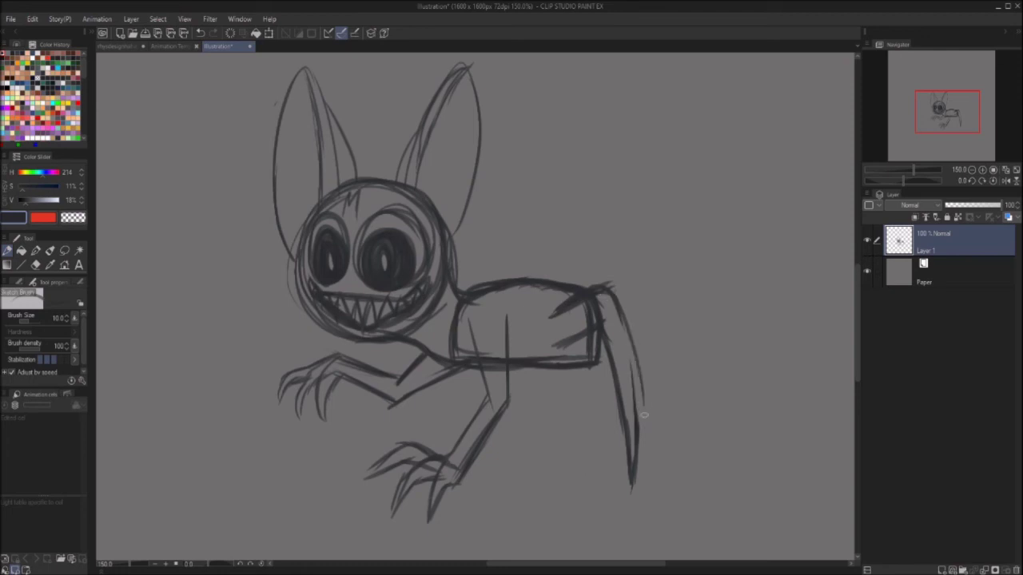
drag(618, 320, 637, 414)
mouse_move(623, 338)
mouse_down()
mouse_move(637, 451)
mouse_move(652, 356)
mouse_up()
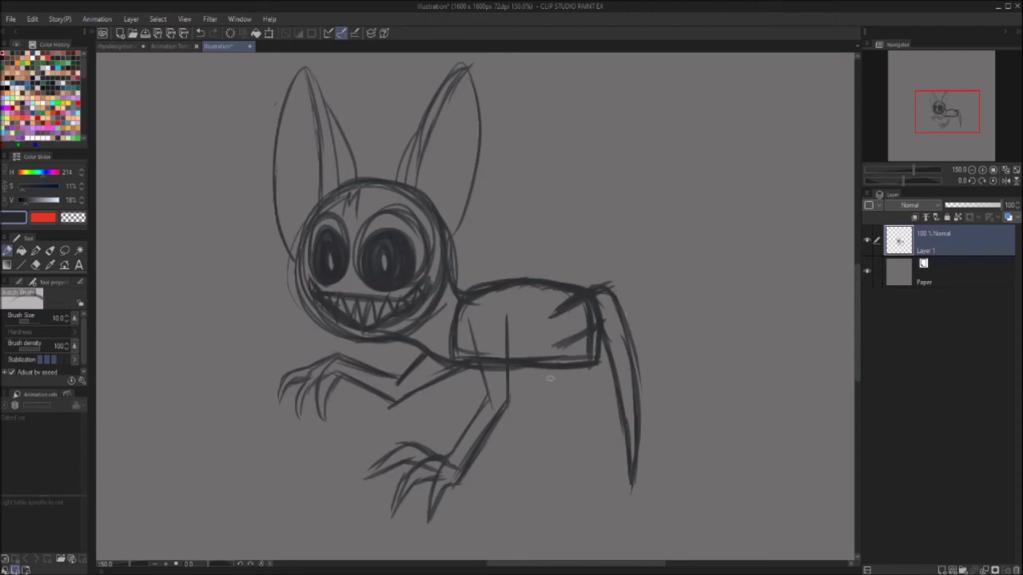
Step: Rough in lines for the far hind leg below the rear of the belly and erase the misplaced parts
drag(551, 369, 552, 478)
drag(540, 403, 553, 483)
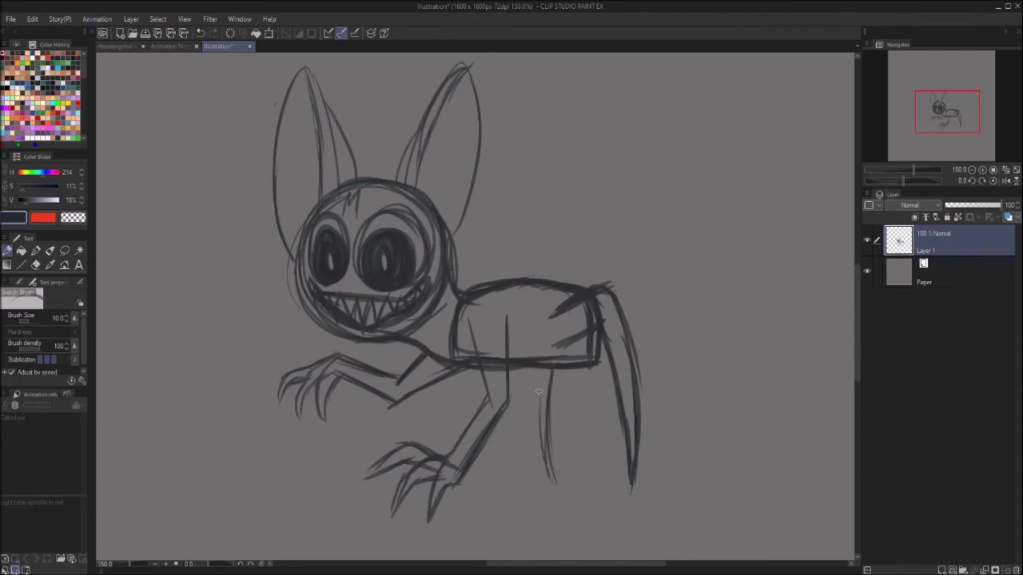
key(e)
drag(539, 398, 549, 493)
key(p)
key(e)
drag(553, 384, 542, 424)
Step: Draw the far hind leg as a narrow curved spike under the belly, darken its front edge and trim the tip
key(p)
drag(543, 369, 549, 459)
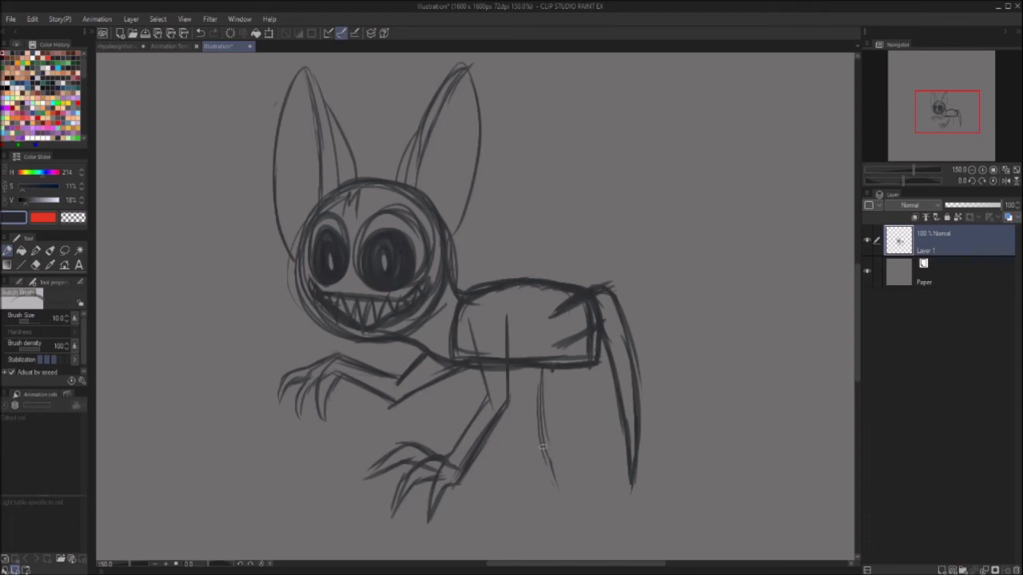
drag(551, 387, 556, 477)
drag(555, 364, 557, 471)
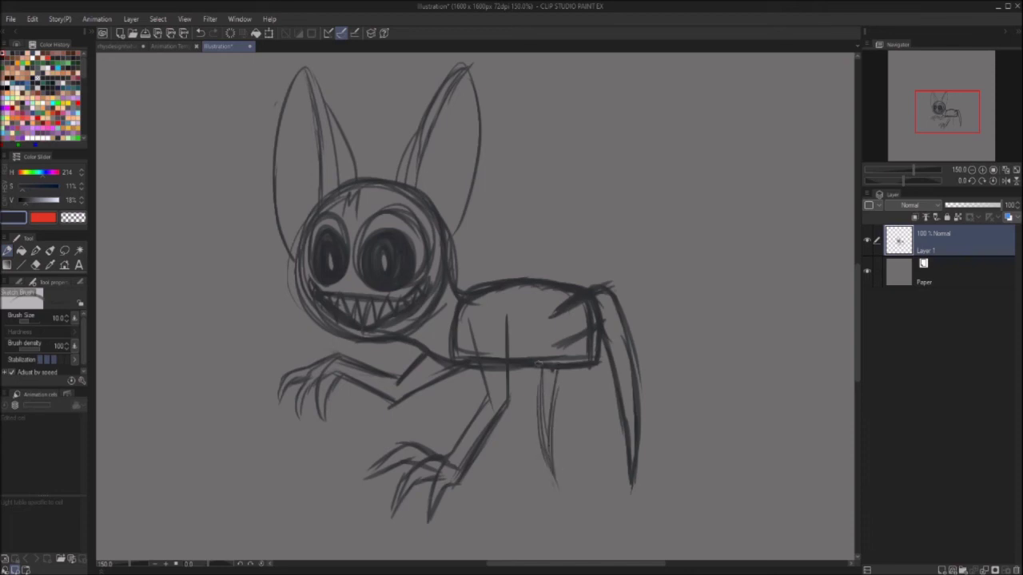
mouse_move(538, 361)
mouse_down()
mouse_move(540, 435)
mouse_move(537, 414)
mouse_up()
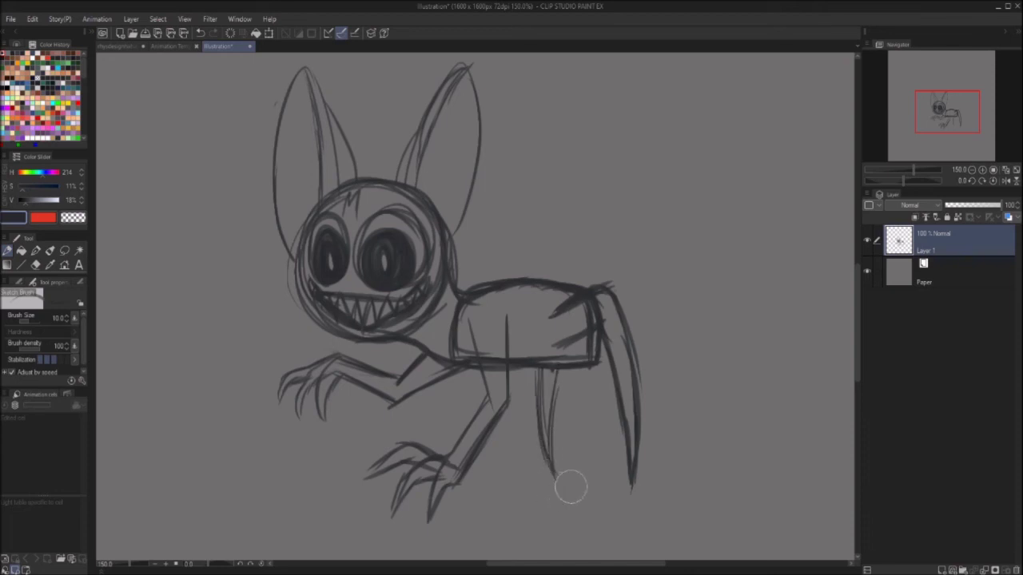
drag(570, 487, 557, 484)
mouse_move(557, 374)
mouse_down()
mouse_move(552, 465)
mouse_move(536, 436)
mouse_move(541, 452)
mouse_up()
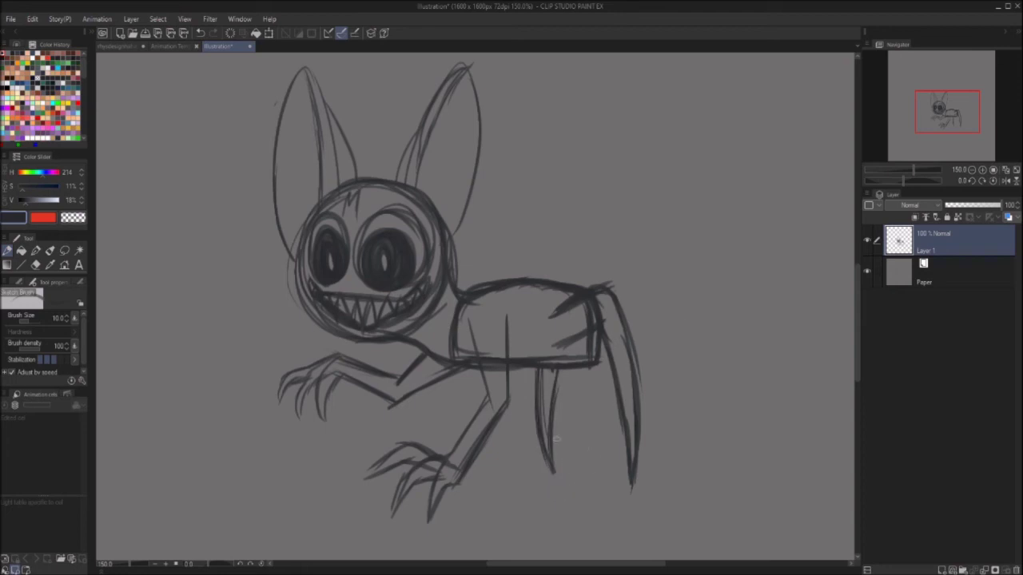
mouse_move(669, 354)
mouse_down()
mouse_move(667, 445)
mouse_move(708, 327)
mouse_move(696, 384)
mouse_move(676, 368)
mouse_up()
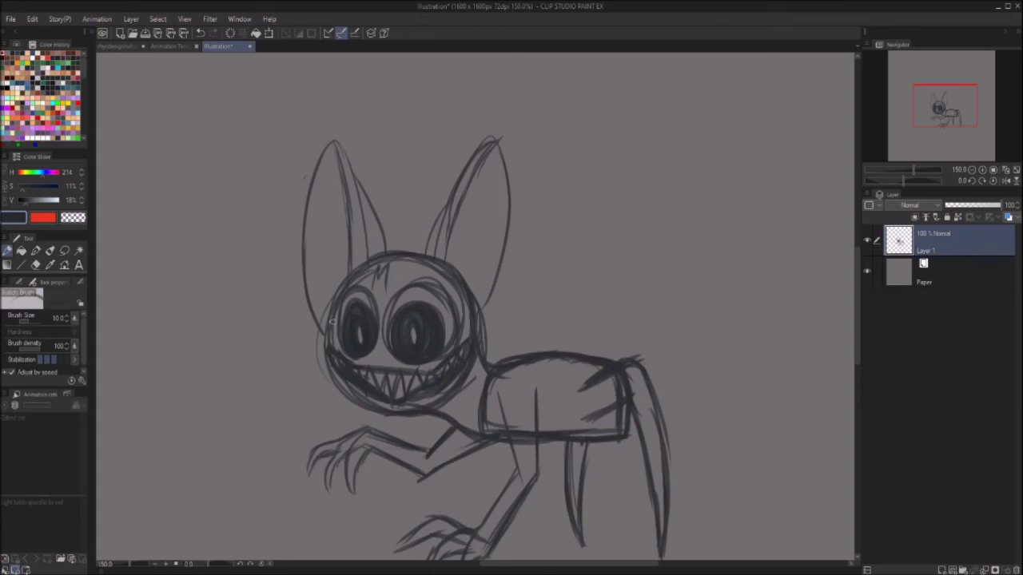
drag(550, 324, 655, 344)
mouse_move(608, 371)
mouse_down()
mouse_move(576, 338)
mouse_move(570, 351)
mouse_up()
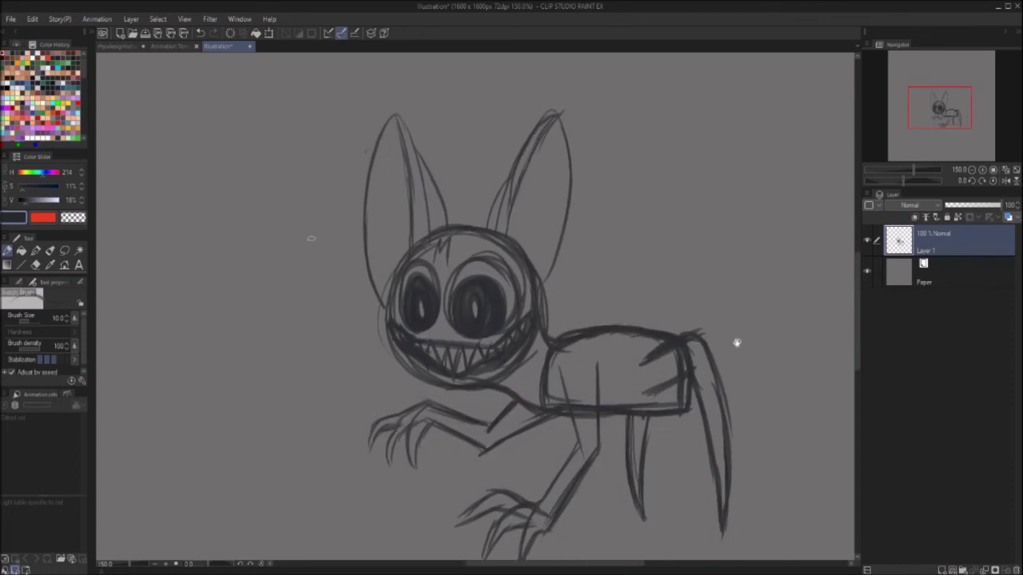
mouse_move(737, 343)
mouse_down()
mouse_move(628, 354)
mouse_move(601, 334)
mouse_up()
drag(676, 379, 676, 301)
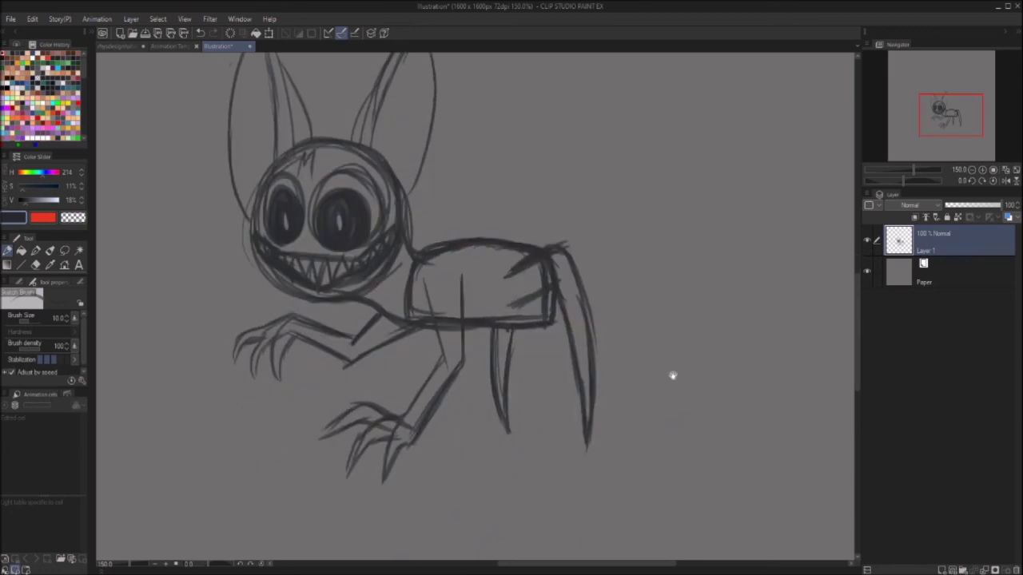
mouse_move(673, 376)
mouse_down()
mouse_move(671, 365)
mouse_move(668, 406)
mouse_up()
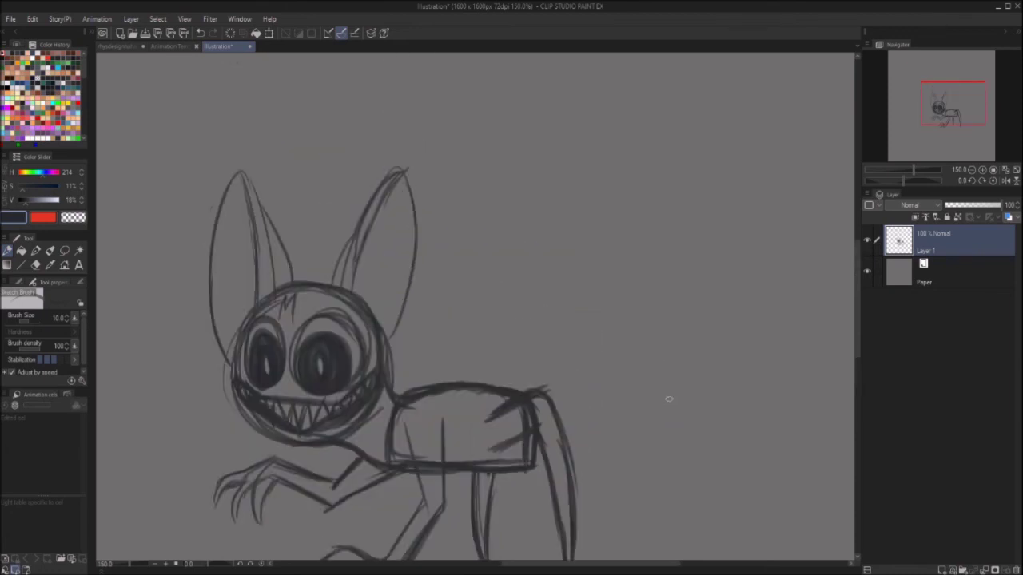
Step: Draw the upper edge of a long S-curved tail rising from the rump and ending in pointed, finger-like tips
mouse_move(535, 420)
mouse_down()
mouse_move(602, 374)
mouse_move(580, 347)
mouse_up()
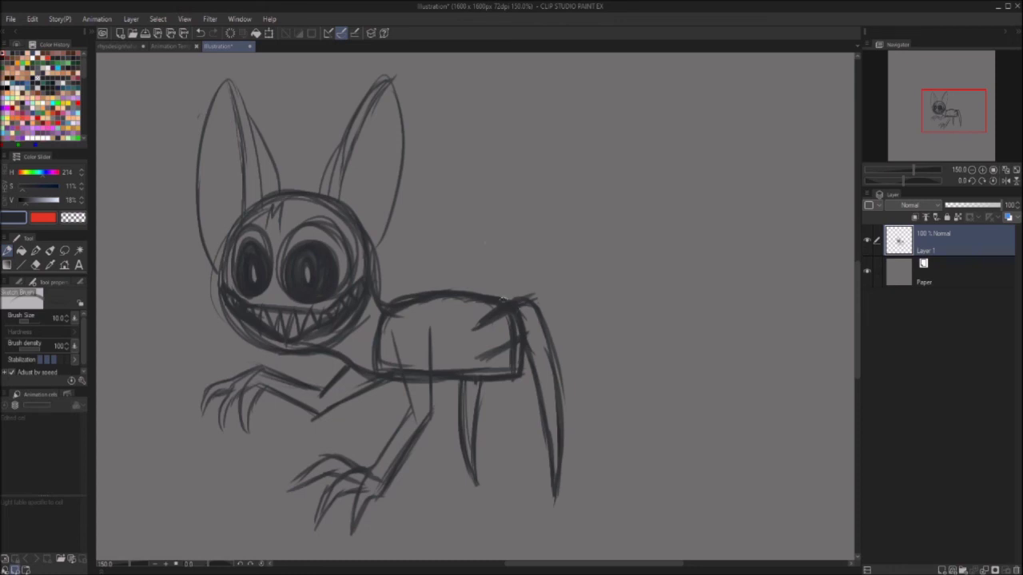
mouse_move(528, 308)
mouse_down()
mouse_move(551, 321)
mouse_move(595, 286)
mouse_move(643, 153)
mouse_move(703, 160)
mouse_move(717, 253)
mouse_up()
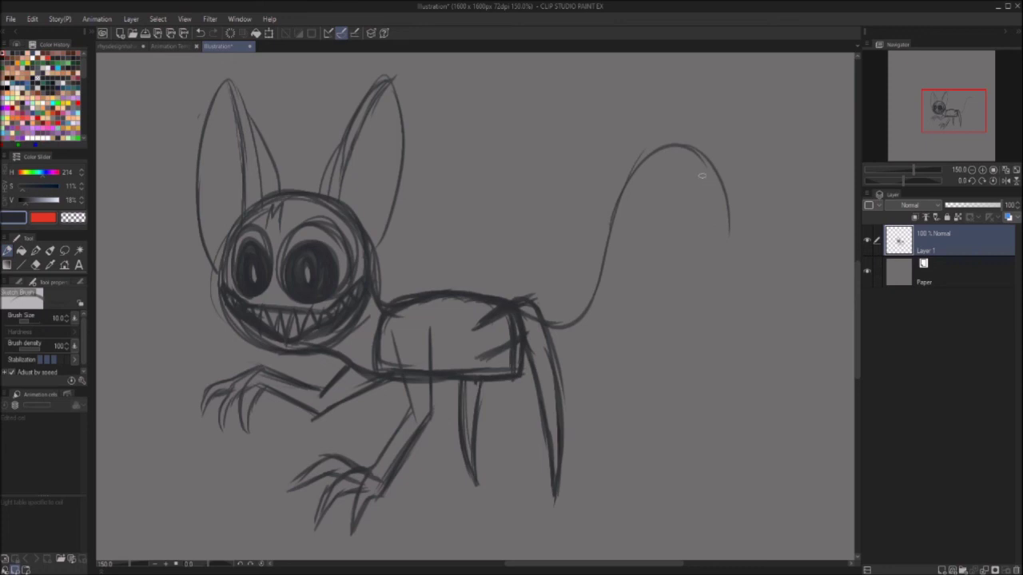
mouse_move(717, 166)
mouse_down()
mouse_move(739, 211)
mouse_move(755, 261)
mouse_move(779, 216)
mouse_up()
mouse_move(756, 256)
mouse_down()
mouse_move(785, 184)
mouse_move(764, 294)
mouse_up()
mouse_move(796, 242)
mouse_down()
mouse_move(818, 251)
mouse_move(800, 286)
mouse_up()
mouse_move(825, 232)
mouse_down()
mouse_move(841, 179)
mouse_move(827, 258)
mouse_move(837, 238)
mouse_move(826, 289)
mouse_up()
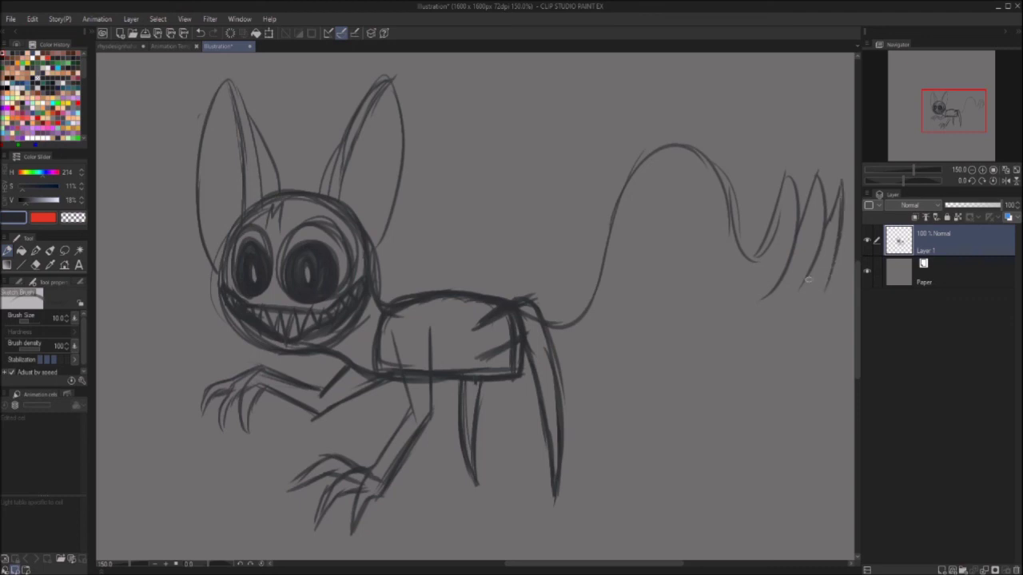
Step: Close the tail with a lower edge running from the pointed tips back to the body, erasing stray tuft lines
mouse_move(837, 254)
mouse_down()
mouse_move(802, 314)
mouse_move(749, 316)
mouse_move(768, 330)
mouse_move(734, 302)
mouse_up()
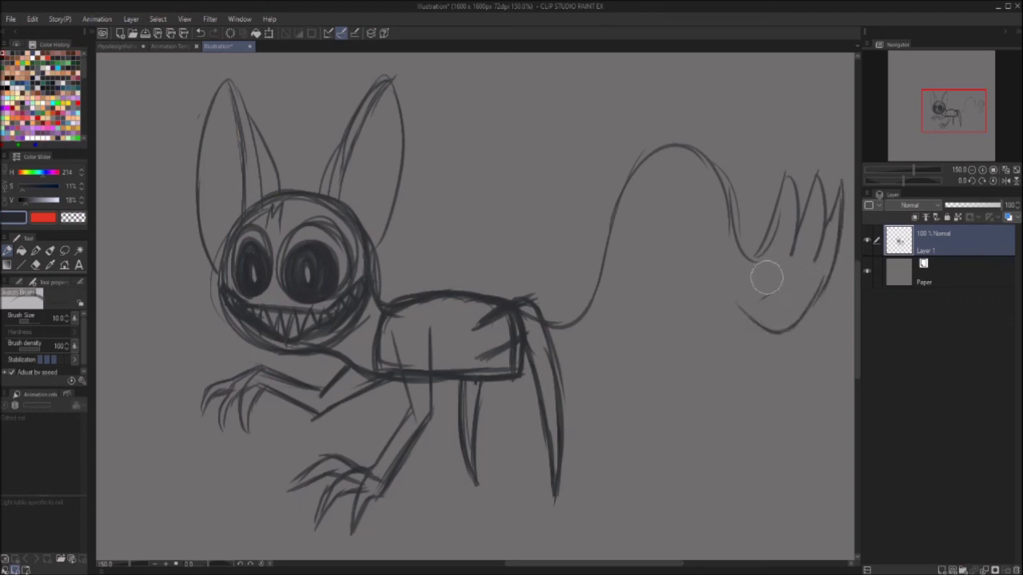
mouse_move(758, 320)
mouse_down()
mouse_move(713, 246)
mouse_move(701, 189)
mouse_move(732, 206)
mouse_move(708, 240)
mouse_move(691, 181)
mouse_move(708, 230)
mouse_move(671, 185)
mouse_move(684, 214)
mouse_move(641, 197)
mouse_move(618, 314)
mouse_move(599, 351)
mouse_move(553, 344)
mouse_move(519, 374)
mouse_move(615, 325)
mouse_move(634, 216)
mouse_move(642, 242)
mouse_move(632, 301)
mouse_up()
key(e)
key(p)
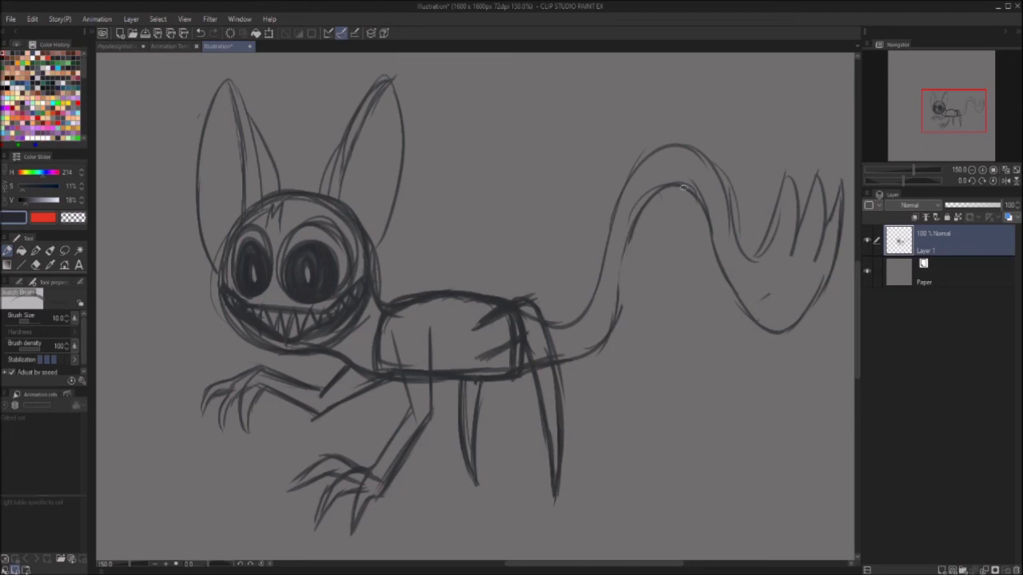
Step: Darken the underside of the tail's arch and the dip leading into the pointed tuft
drag(683, 187, 630, 254)
drag(652, 198, 617, 328)
drag(631, 241, 606, 339)
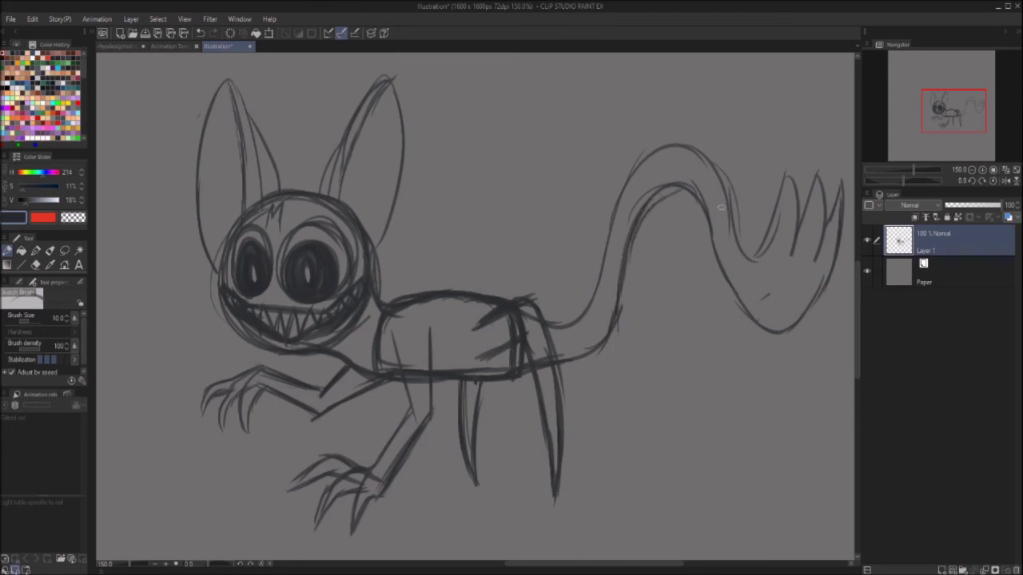
mouse_move(724, 187)
mouse_down()
mouse_move(745, 251)
mouse_move(726, 217)
mouse_move(764, 255)
mouse_move(774, 194)
mouse_up()
drag(704, 223, 734, 305)
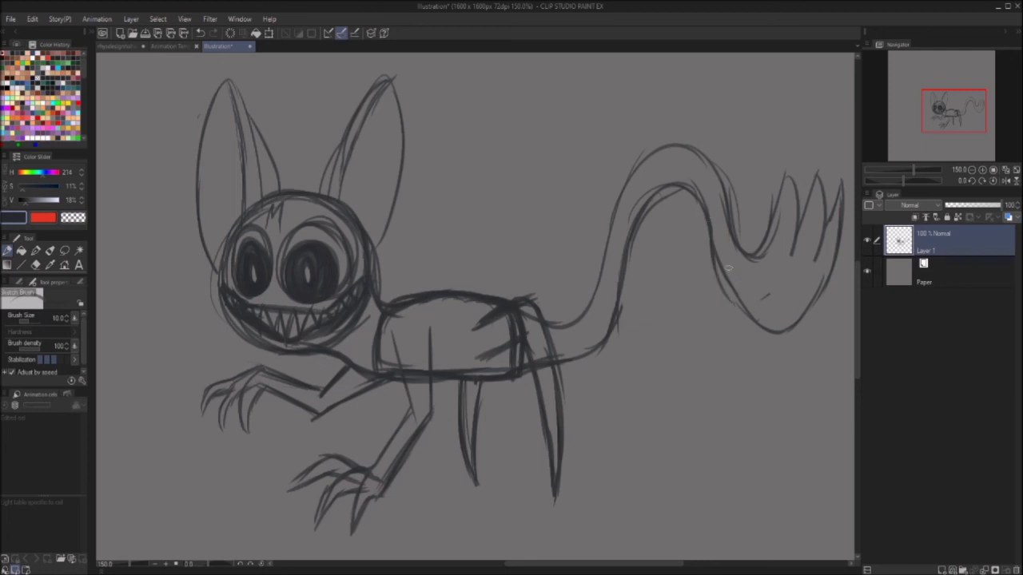
Step: Reshape the bottom of the tail tuft into a shallower, rounder curve and strengthen the tail's outlines back to the body
drag(716, 261, 763, 324)
mouse_move(729, 283)
mouse_down()
mouse_move(809, 313)
mouse_move(827, 285)
mouse_move(783, 318)
mouse_up()
mouse_move(747, 308)
mouse_down()
mouse_move(779, 320)
mouse_move(757, 332)
mouse_move(823, 264)
mouse_up()
mouse_move(758, 305)
mouse_down()
mouse_move(814, 292)
mouse_move(816, 279)
mouse_move(802, 306)
mouse_up()
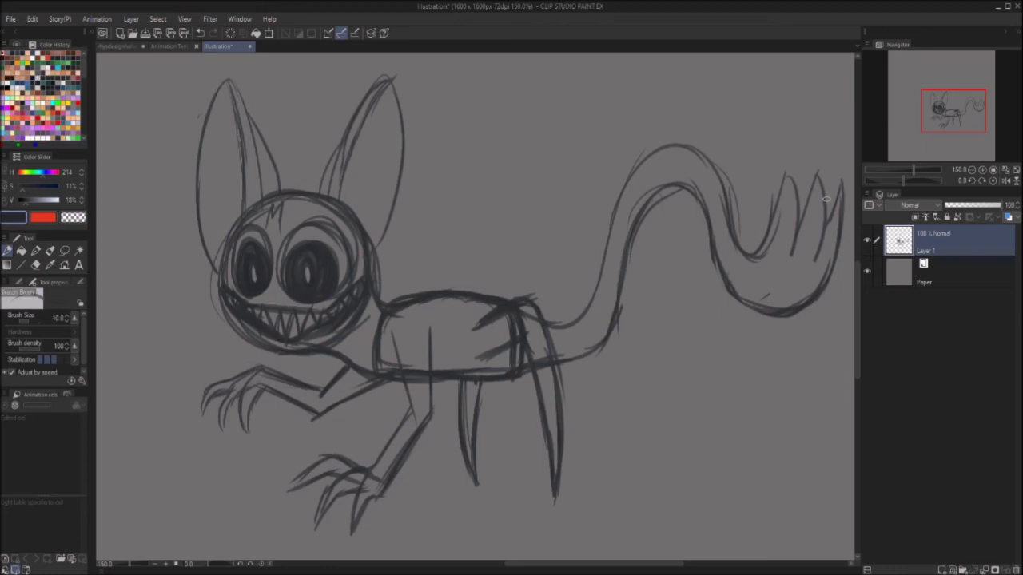
mouse_move(809, 306)
mouse_down()
mouse_move(718, 265)
mouse_move(708, 203)
mouse_move(690, 186)
mouse_move(623, 262)
mouse_up()
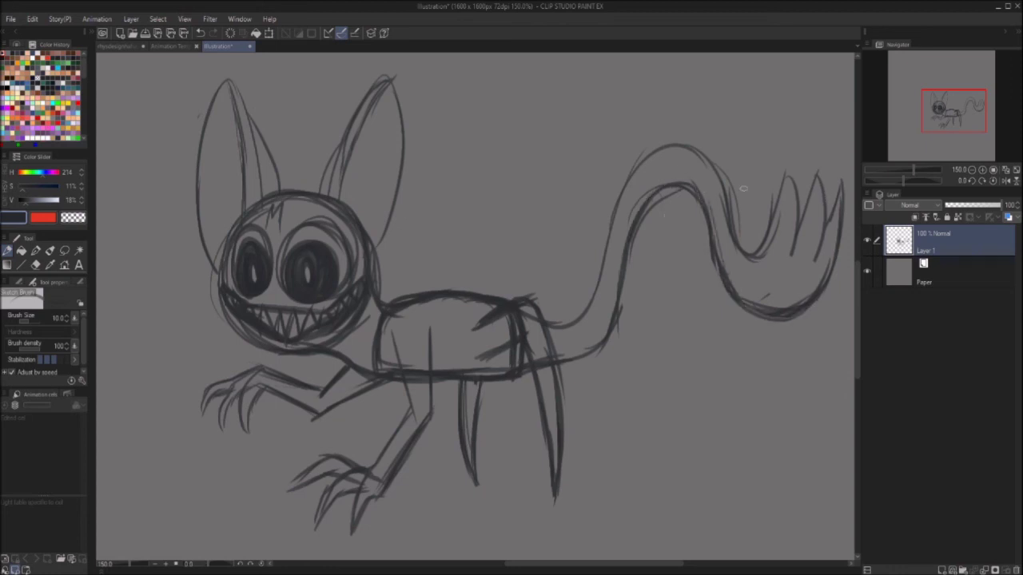
mouse_move(729, 225)
mouse_down()
mouse_move(709, 150)
mouse_move(683, 145)
mouse_move(617, 194)
mouse_move(602, 360)
mouse_up()
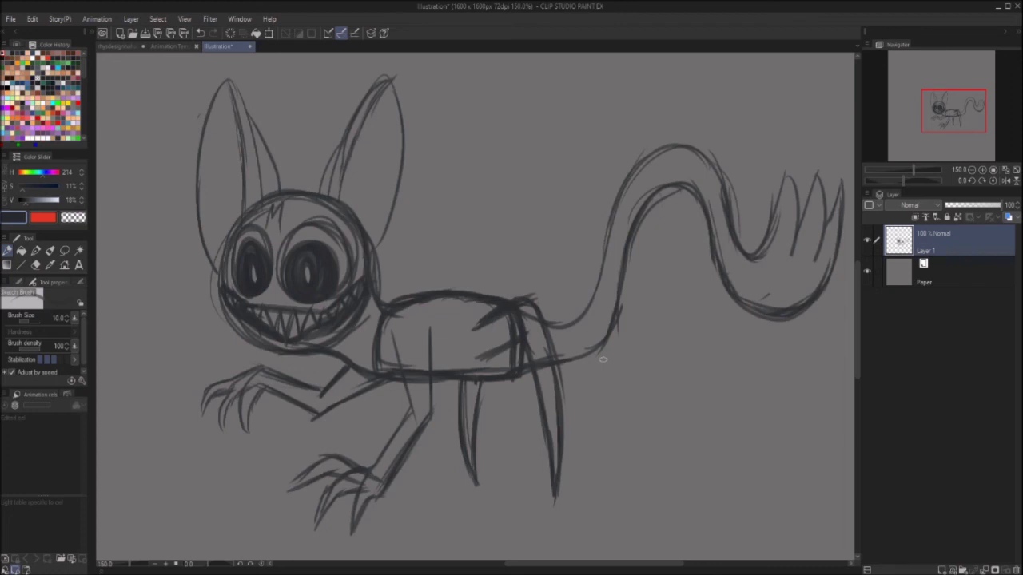
Step: Zoom out to review the whole creature sketch and its proportions on the canvas
click(175, 565)
click(175, 564)
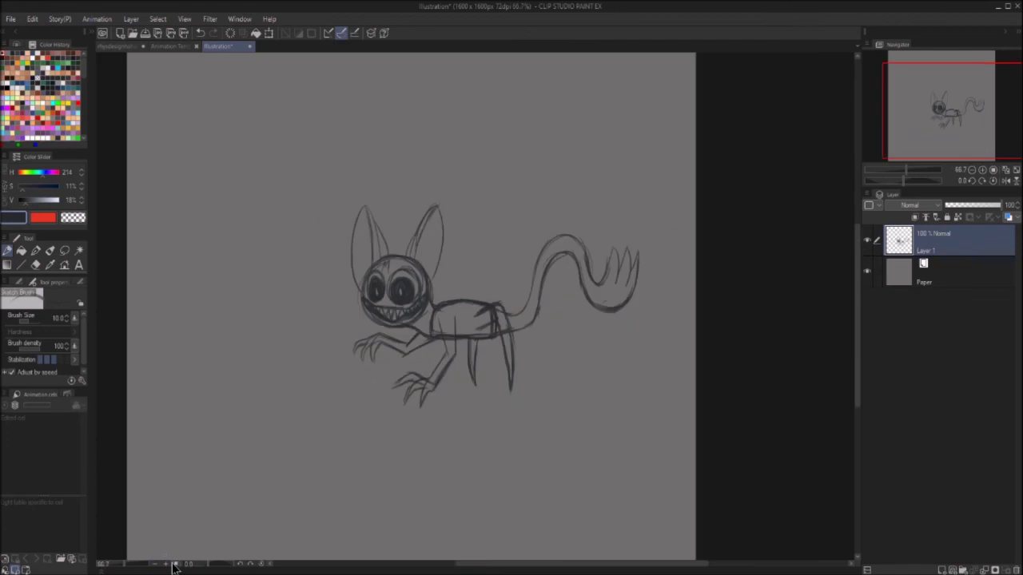
click(175, 565)
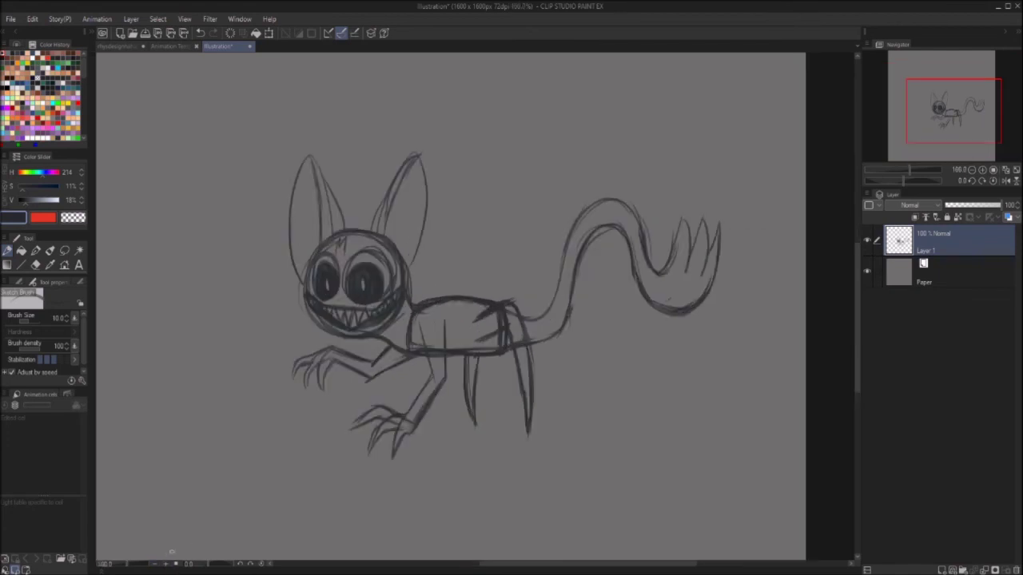
click(175, 565)
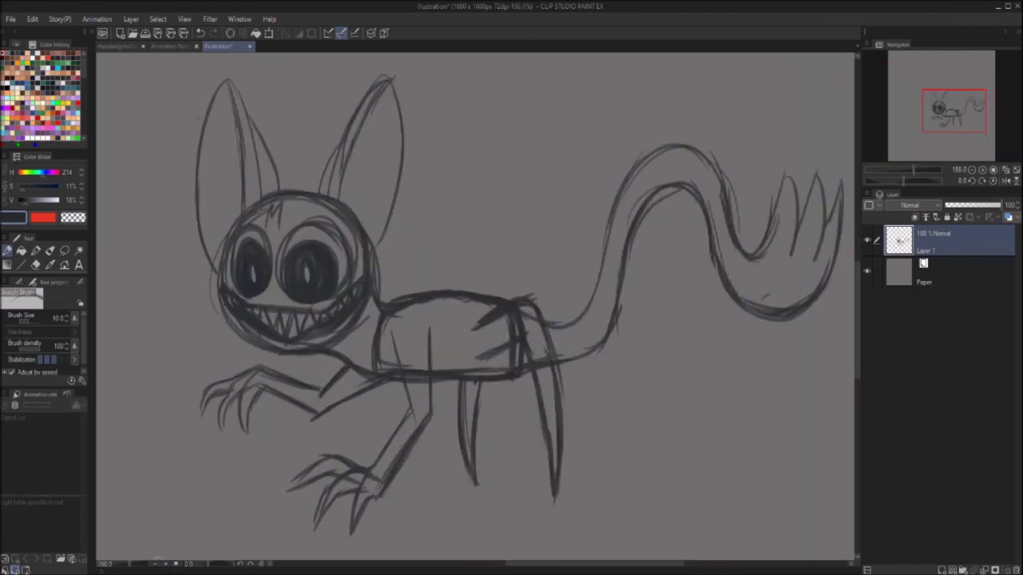
drag(914, 172, 907, 169)
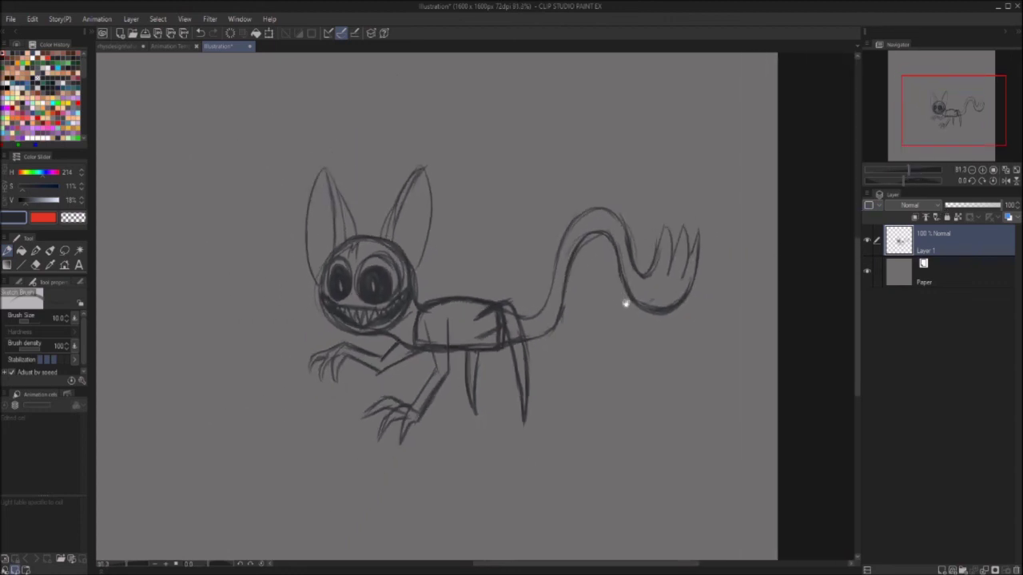
scroll(627, 332, up, 1)
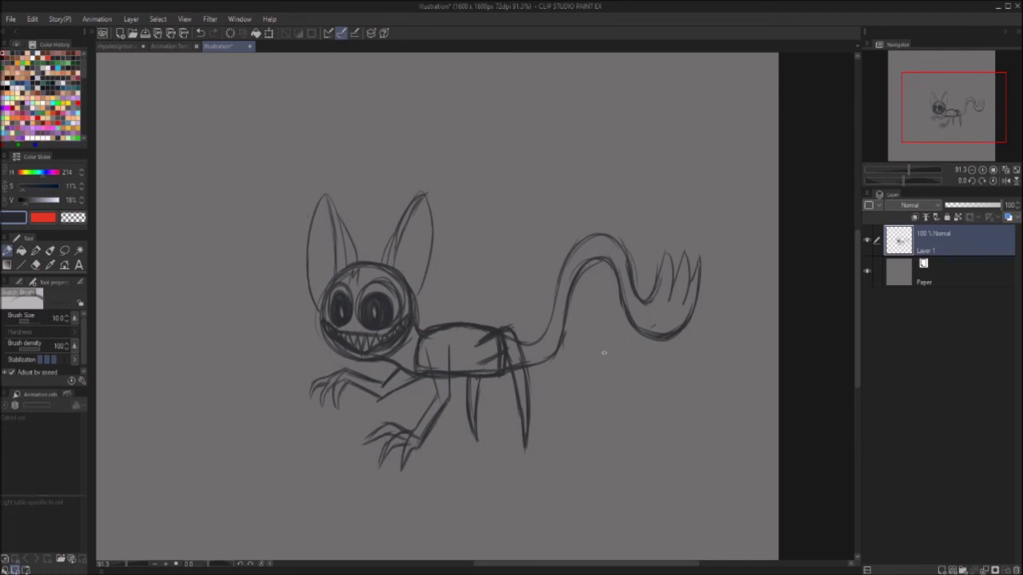